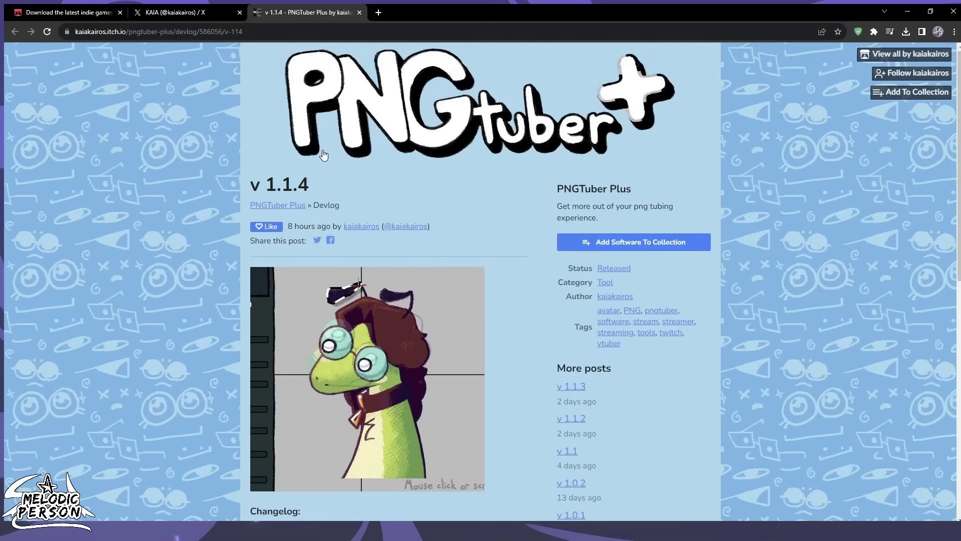
- Browse the PNGTuber Plus developer's X profile and open the linked v 1.1.4 changelog
key(ctrl+w)
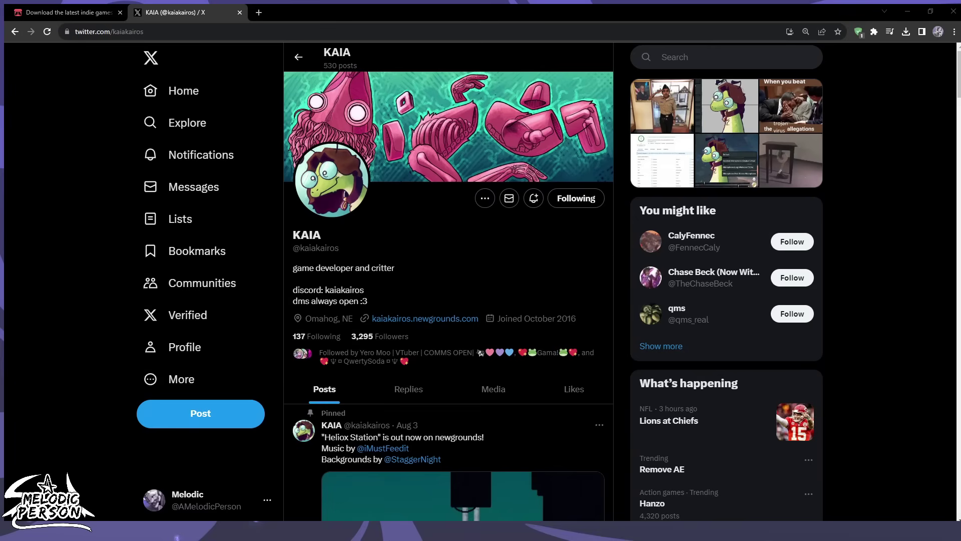
scroll(449, 280, down, 10)
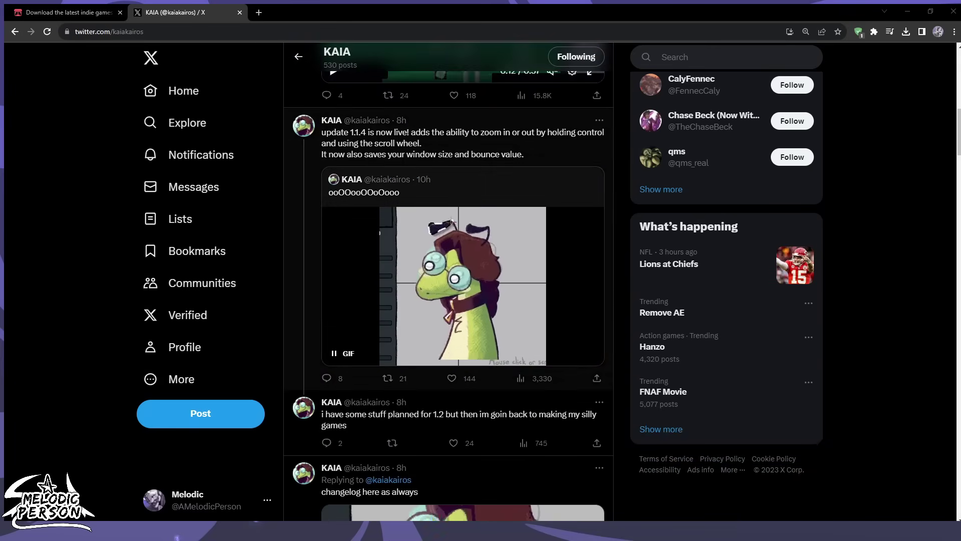
scroll(448, 280, down, 6)
scroll(448, 281, up, 1)
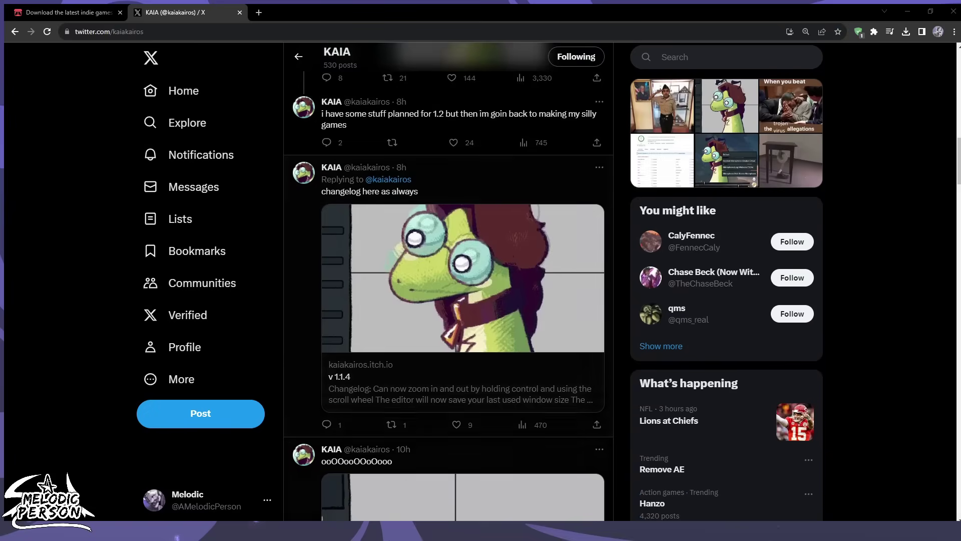
click(336, 260)
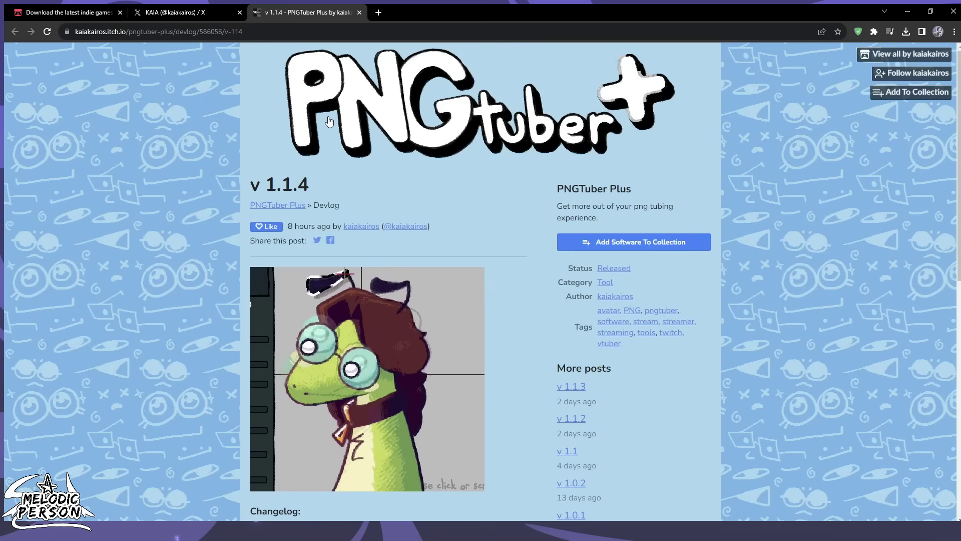
- Switch to the itch.io home page and search the site for pngtuber
click(58, 18)
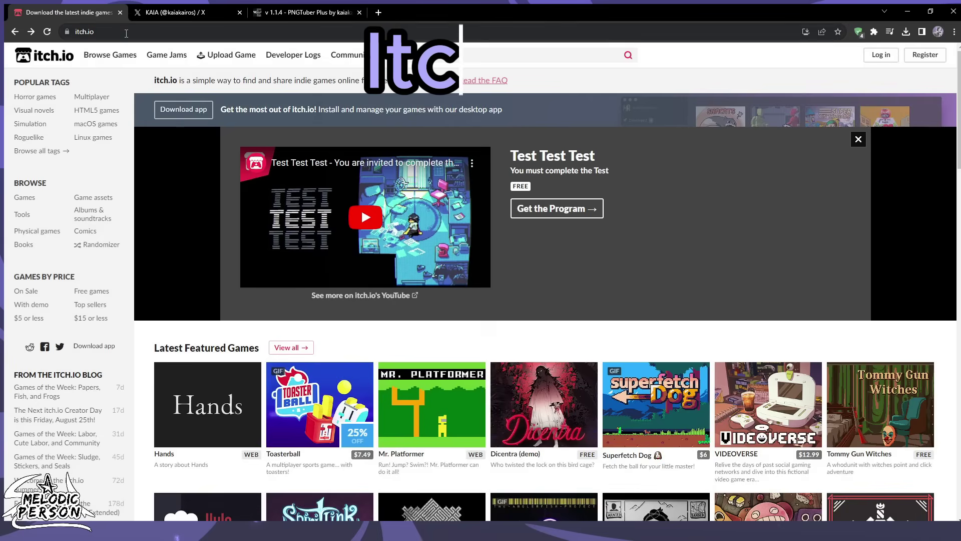
mouse_move(197, 51)
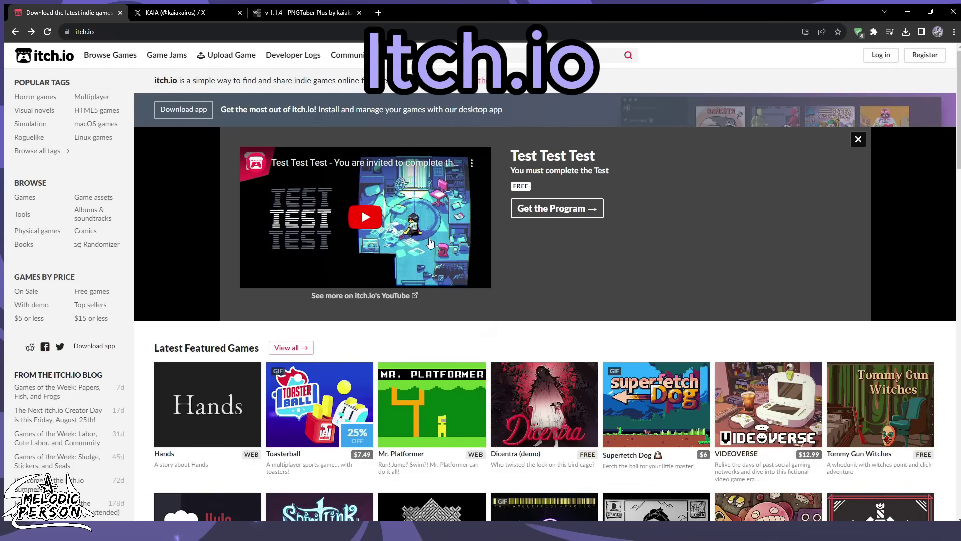
click(464, 53)
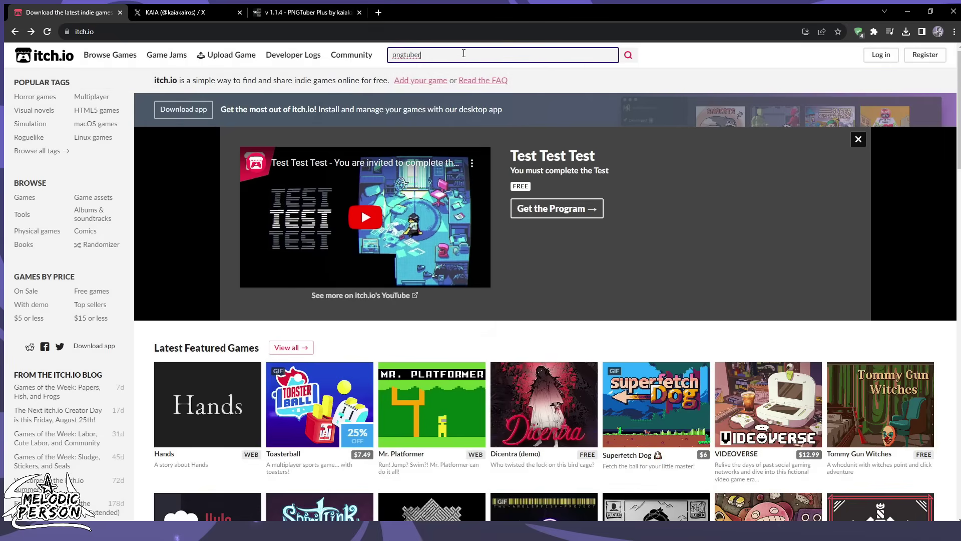
click(626, 59)
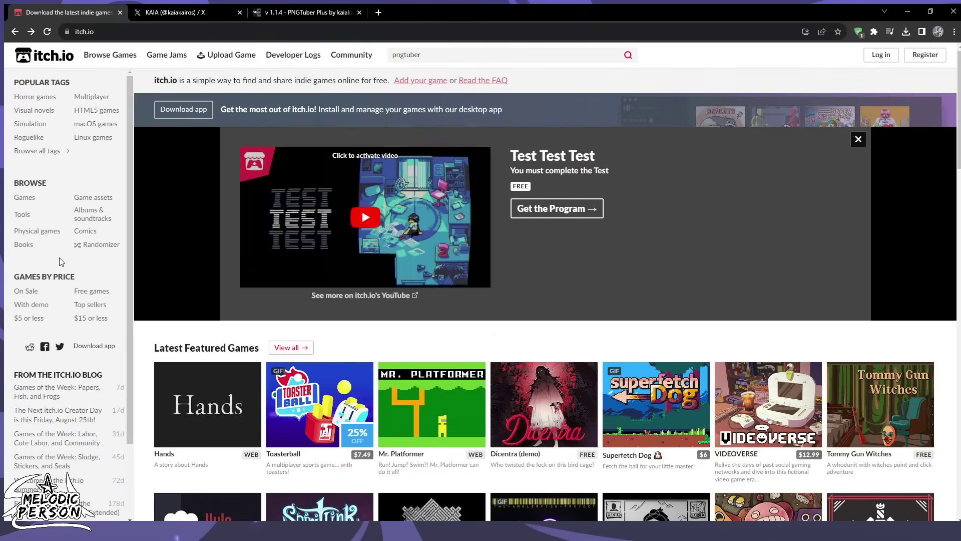
- Filter the itch.io tools by the pngtuber tag and open the PNGTuber Plus page
click(31, 219)
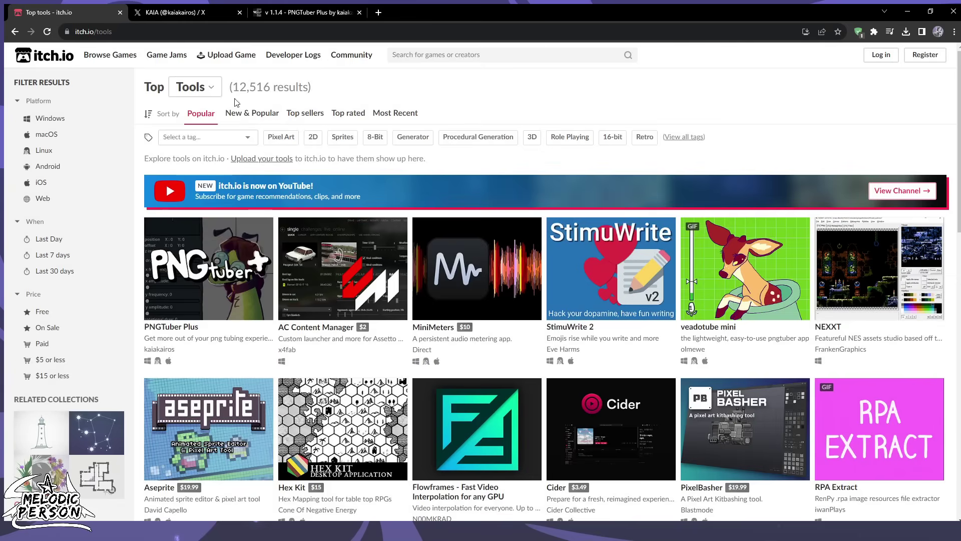
click(224, 136)
text(pngtuber)
key(Return)
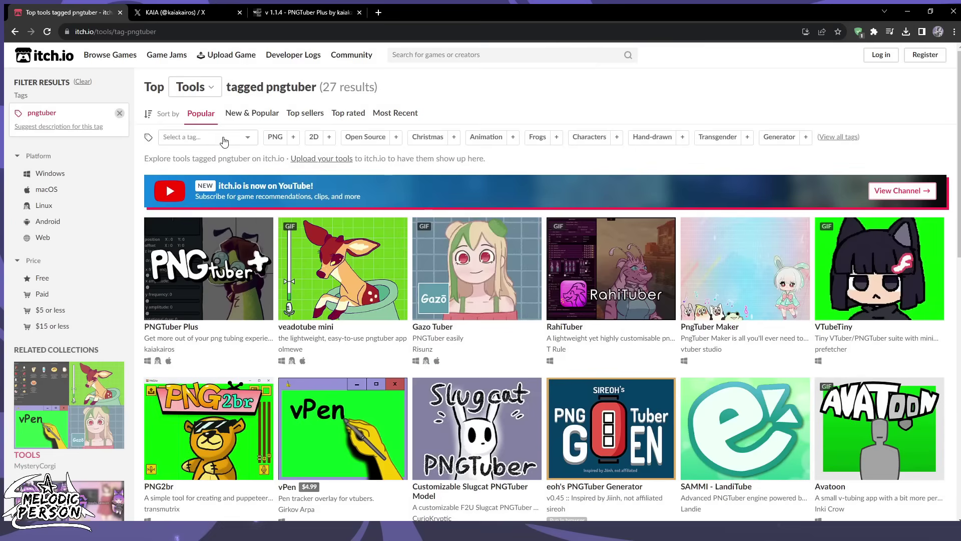
click(221, 279)
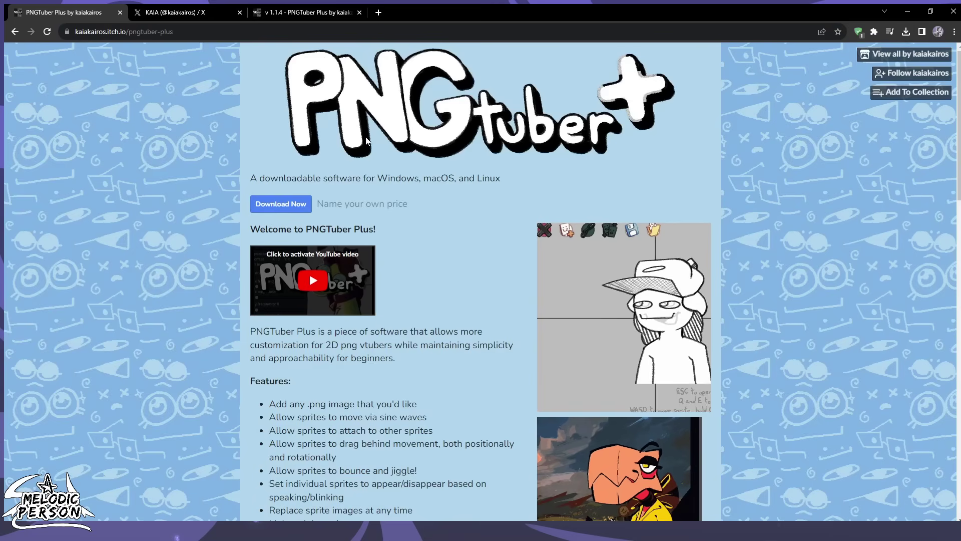
- Download PNGTuberPlus v1.1.4 WINDOWS x64.zip without paying and keep the file flagged by the browser
scroll(658, 265, down, 1)
scroll(657, 265, down, 3)
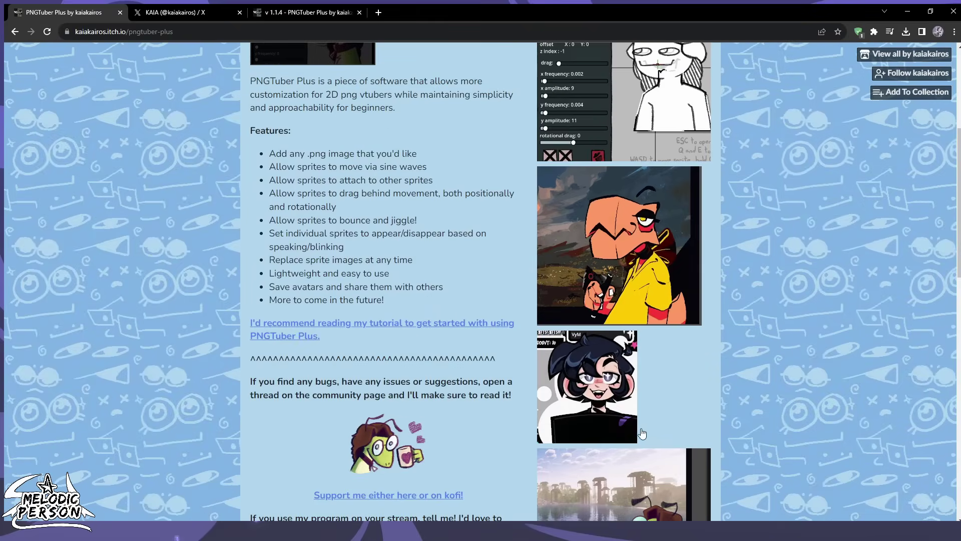
scroll(360, 278, up, 2)
scroll(291, 279, down, 8)
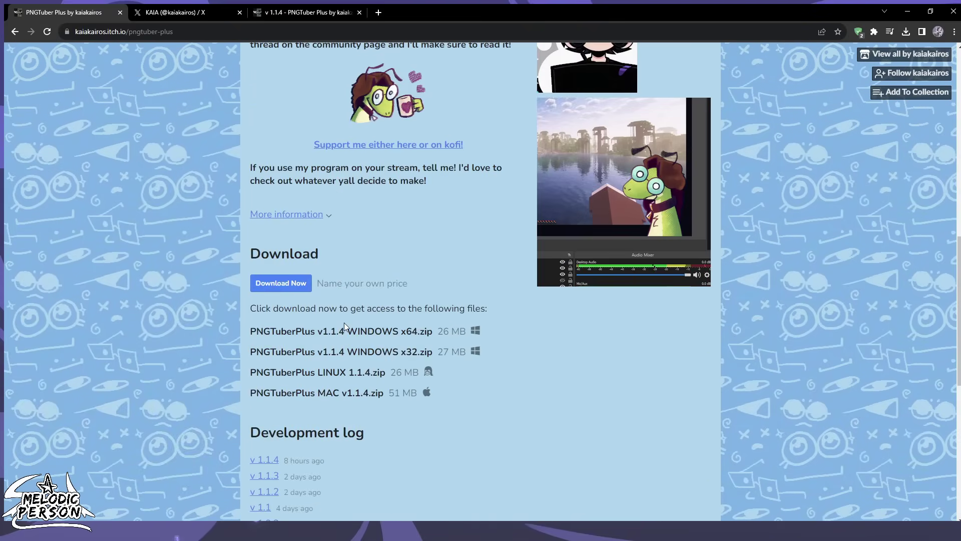
click(296, 285)
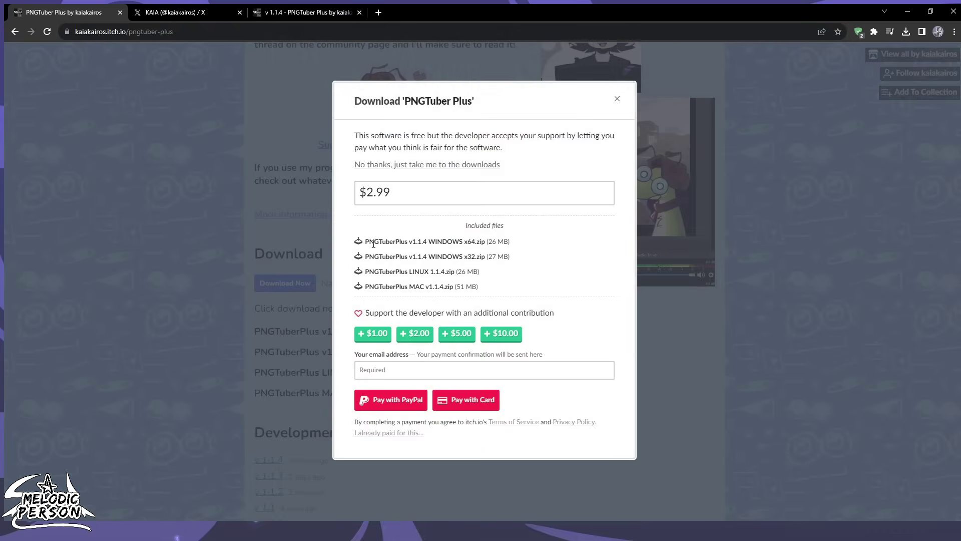
click(411, 166)
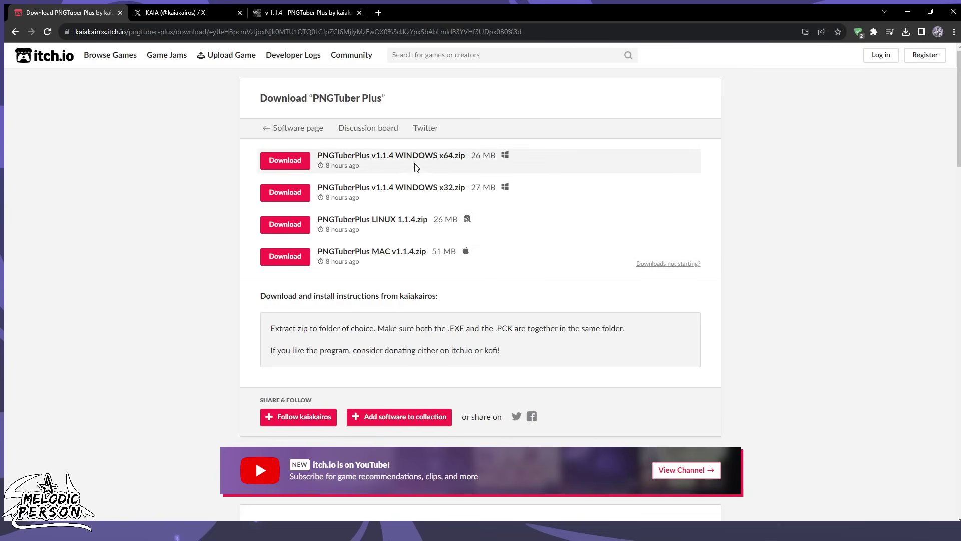
click(292, 170)
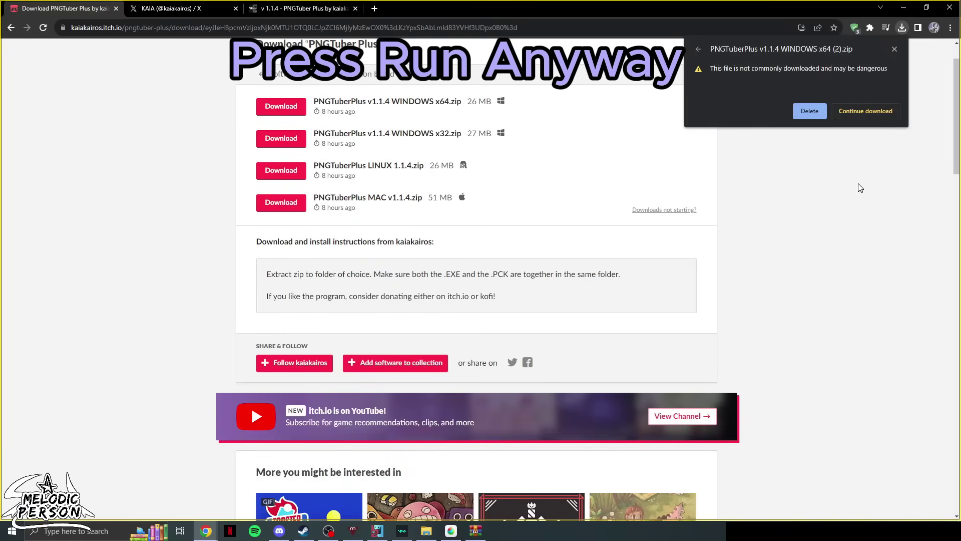
click(861, 174)
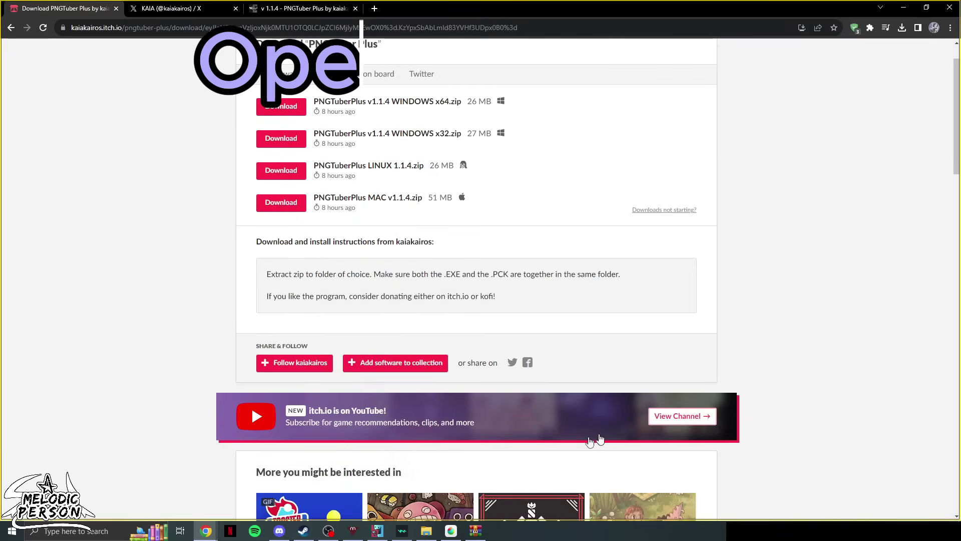
- View the downloaded archive in the Downloads folder, and launch PNGTuber Plus from the shortcut in the PNGTuberPlus v1.1.4 WINDOWS x64 folder
click(430, 531)
double_click(269, 285)
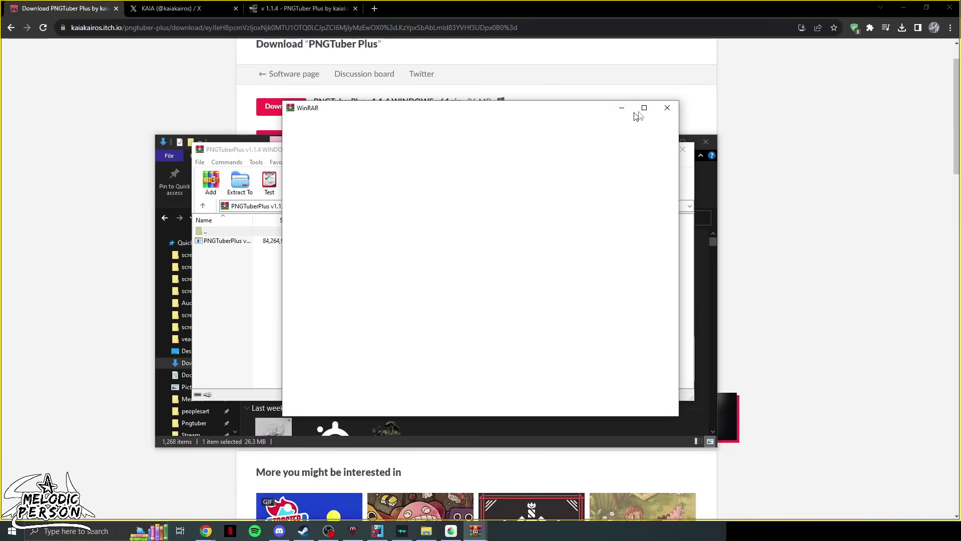
click(667, 108)
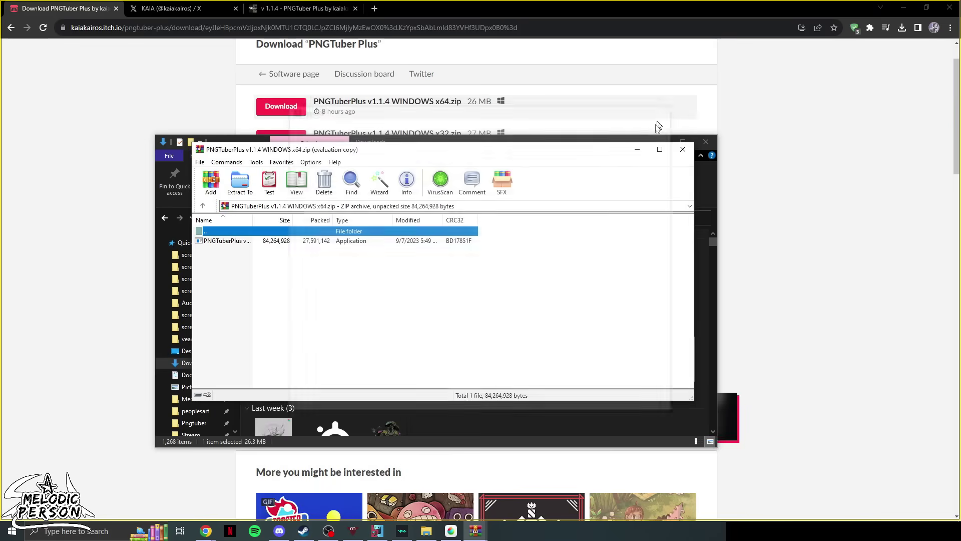
click(643, 153)
double_click(352, 258)
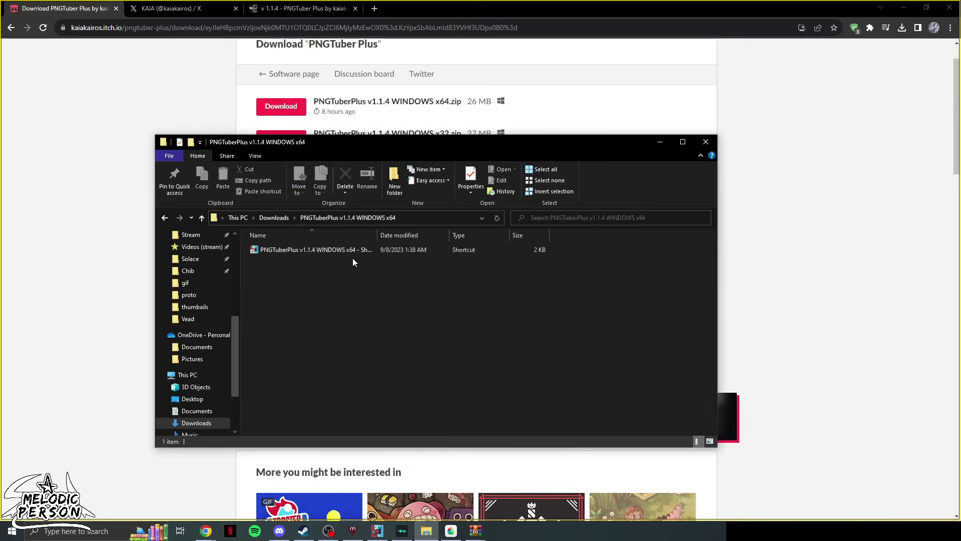
double_click(355, 253)
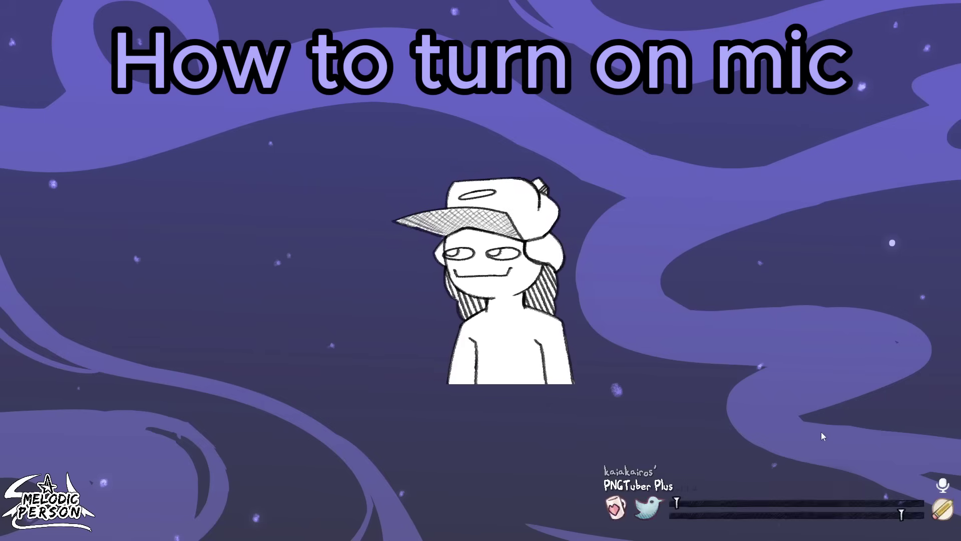
- Set the avatar's audio input to Microphone (3- Fifine Microphone)
click(944, 485)
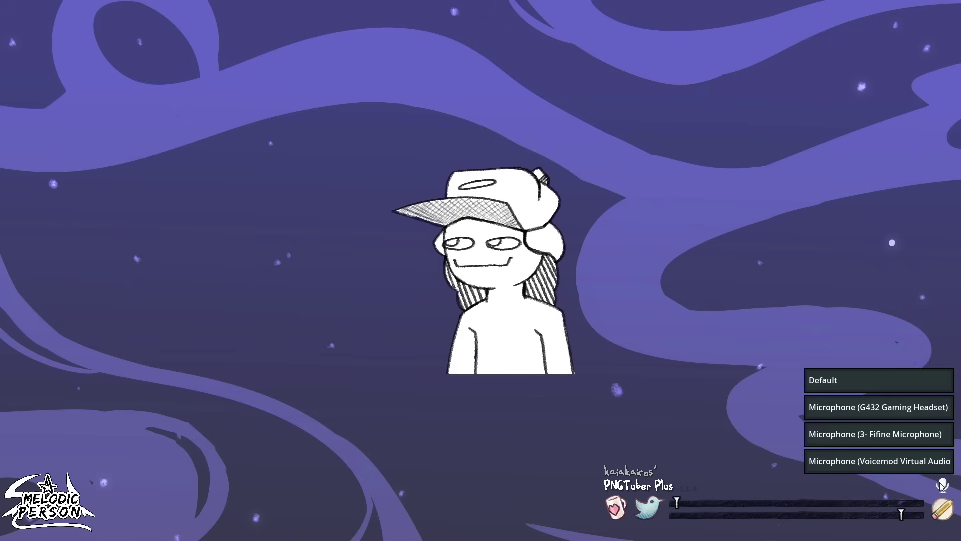
click(907, 442)
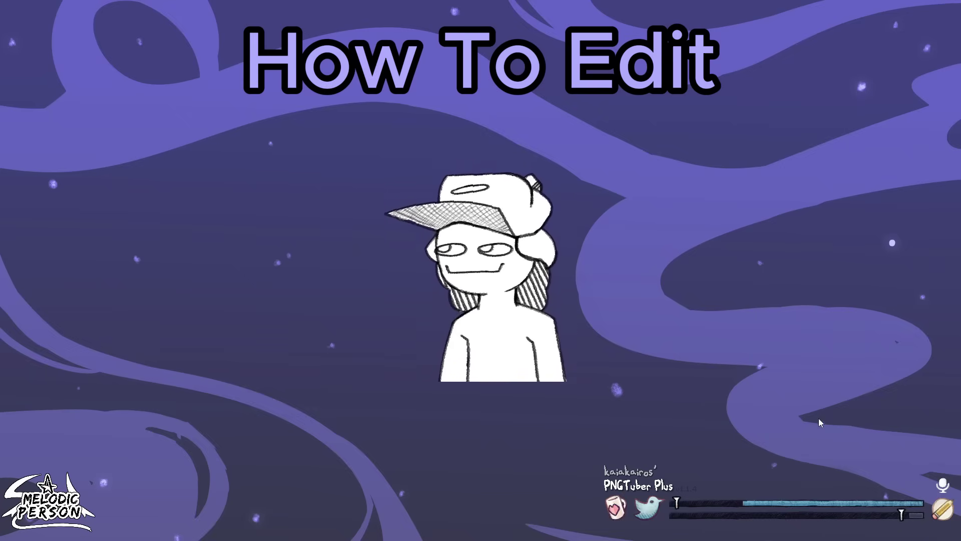
- Enter the avatar's edit mode, return to the transparent view, and reopen edit mode
click(942, 509)
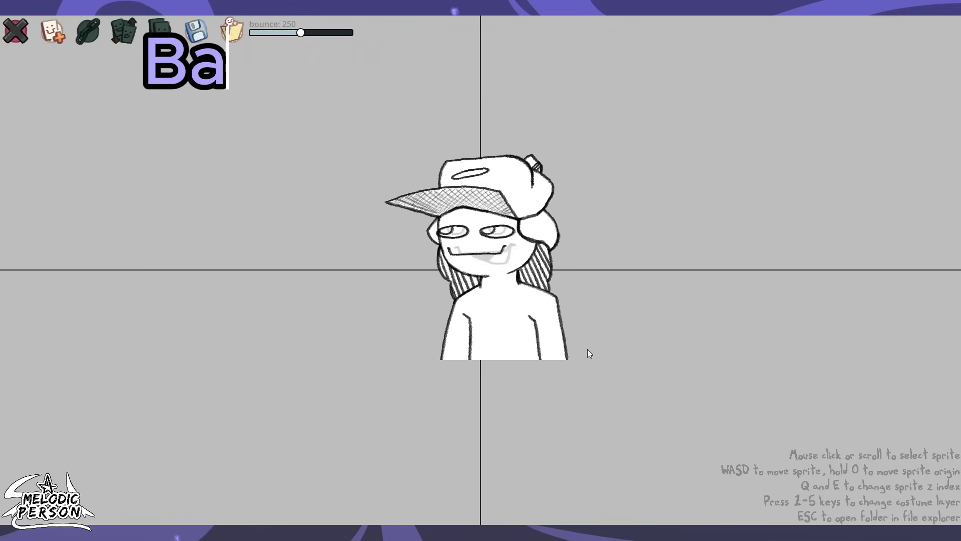
click(20, 35)
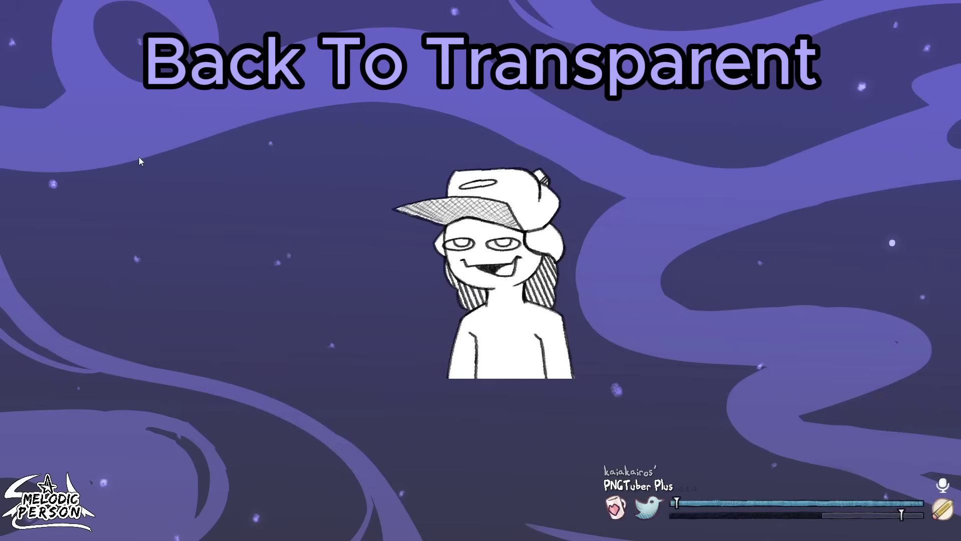
click(951, 513)
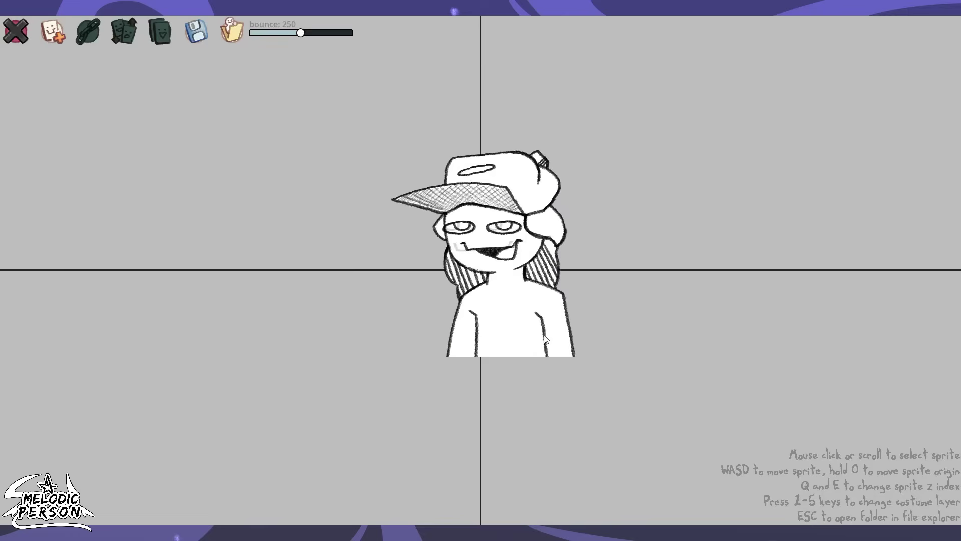
- Select different body and face sprites of the default avatar in the editor
click(524, 328)
click(540, 283)
click(501, 252)
click(460, 222)
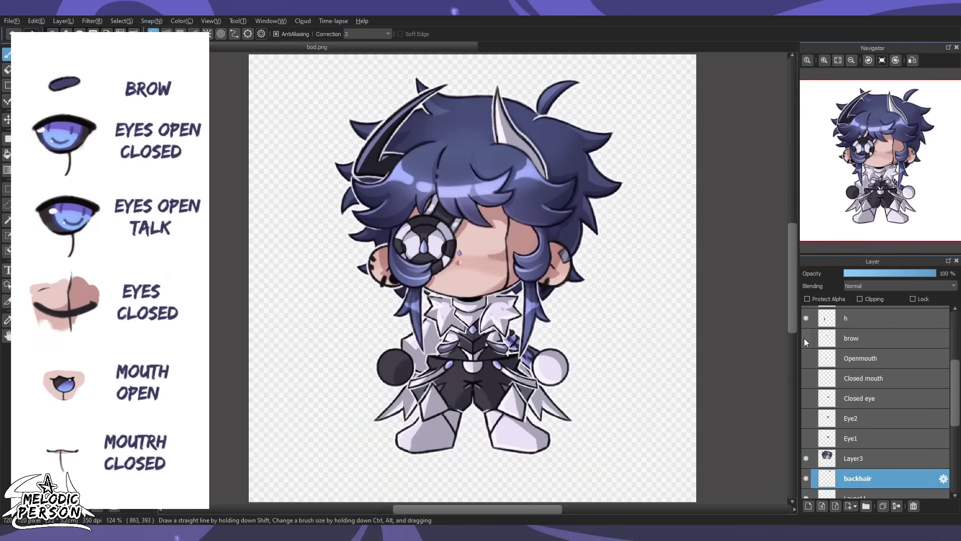
- Toggle the visibility of the Eye1, Closed eye and Eye2 layers in bod.png to preview the character's eye expressions
click(806, 439)
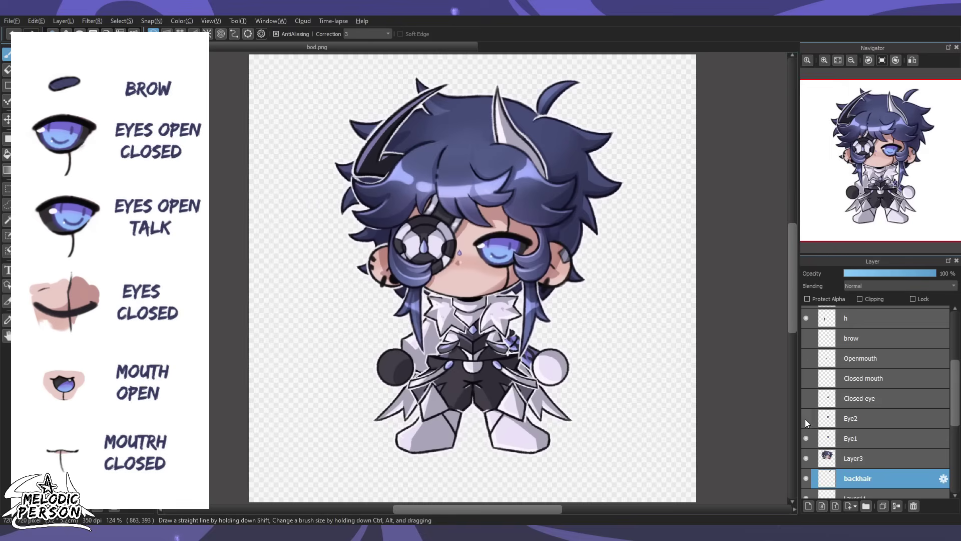
click(807, 399)
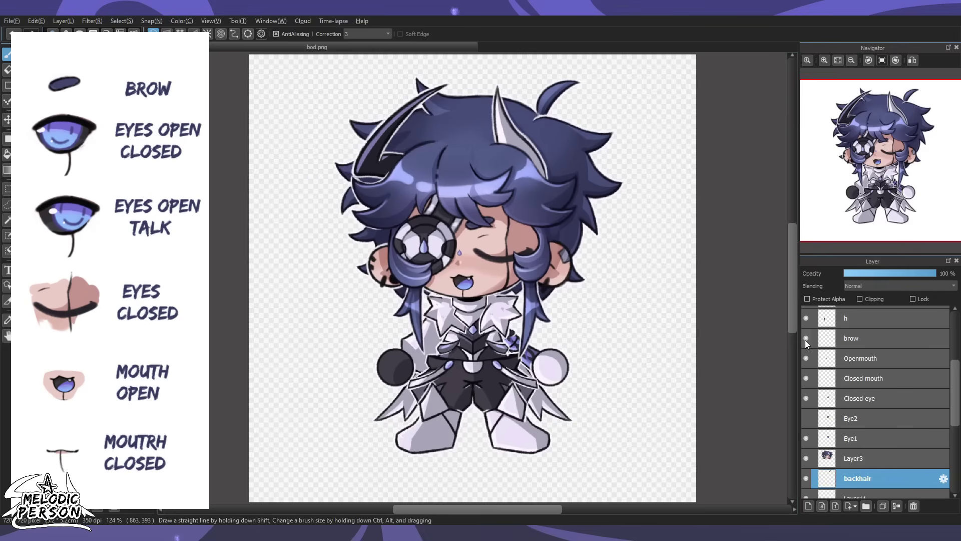
click(806, 398)
click(806, 418)
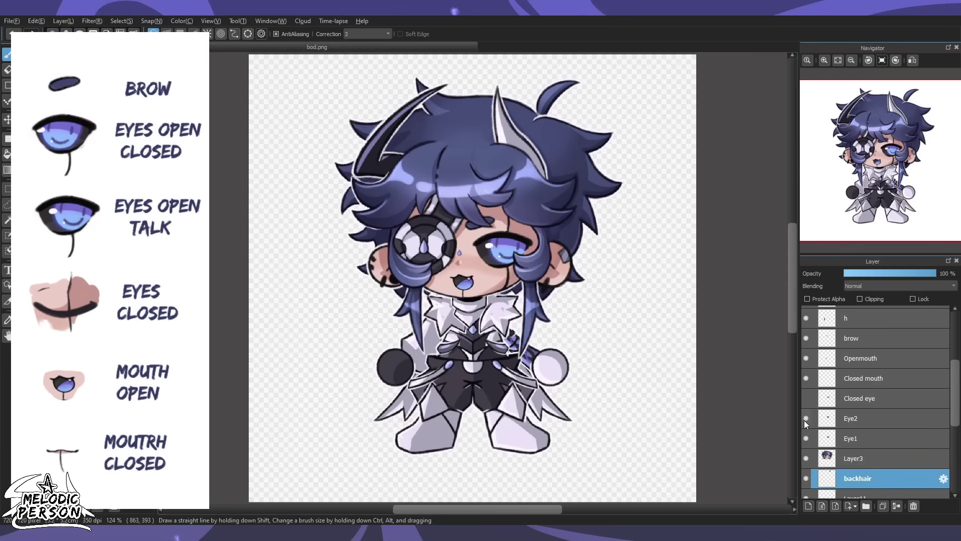
click(806, 418)
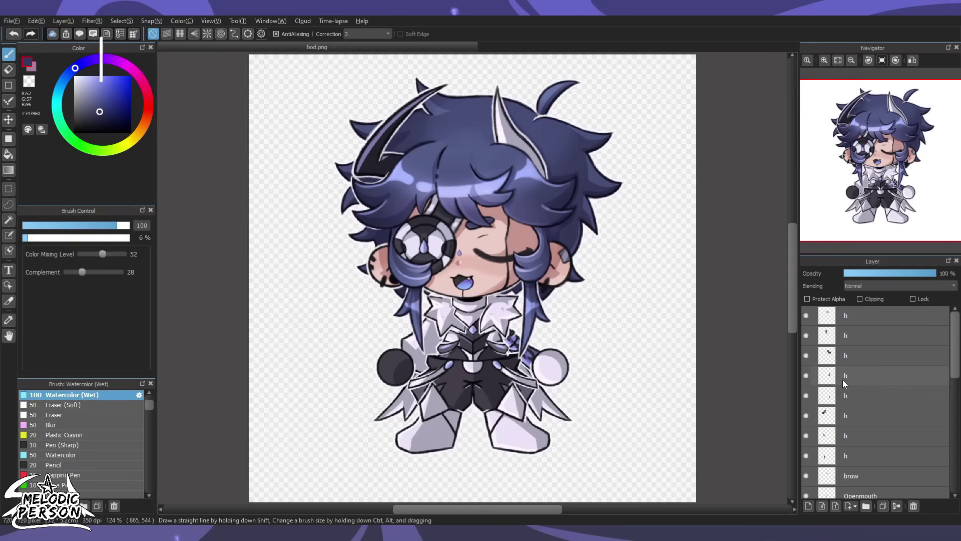
- Hide every layer of bod.png, from the bottom Layer2 up to the topmost h layer
scroll(845, 391, down, 10)
scroll(844, 406, down, 1)
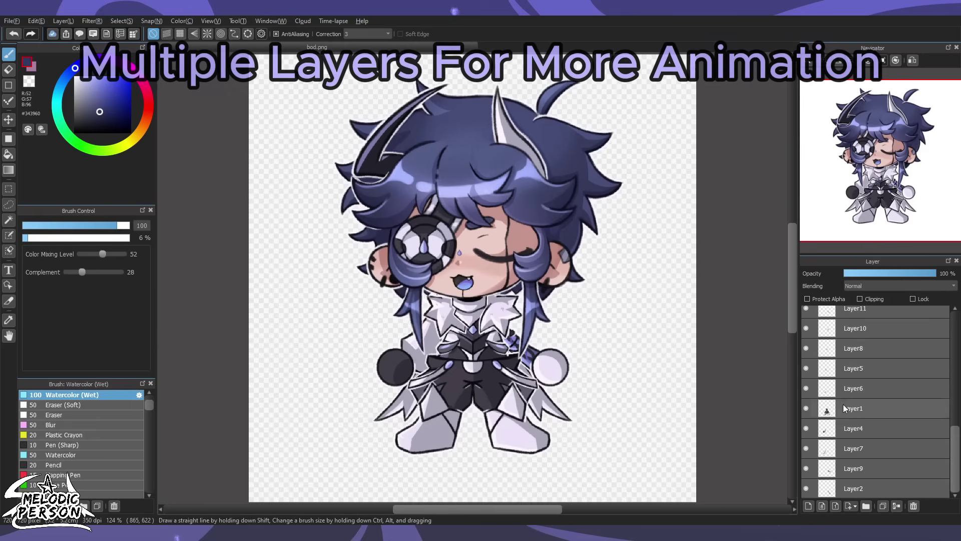
drag(806, 488, 806, 323)
scroll(830, 339, up, 5)
drag(806, 436, 807, 309)
scroll(811, 335, up, 3)
drag(806, 373, 806, 313)
scroll(815, 332, up, 4)
drag(806, 396, 803, 332)
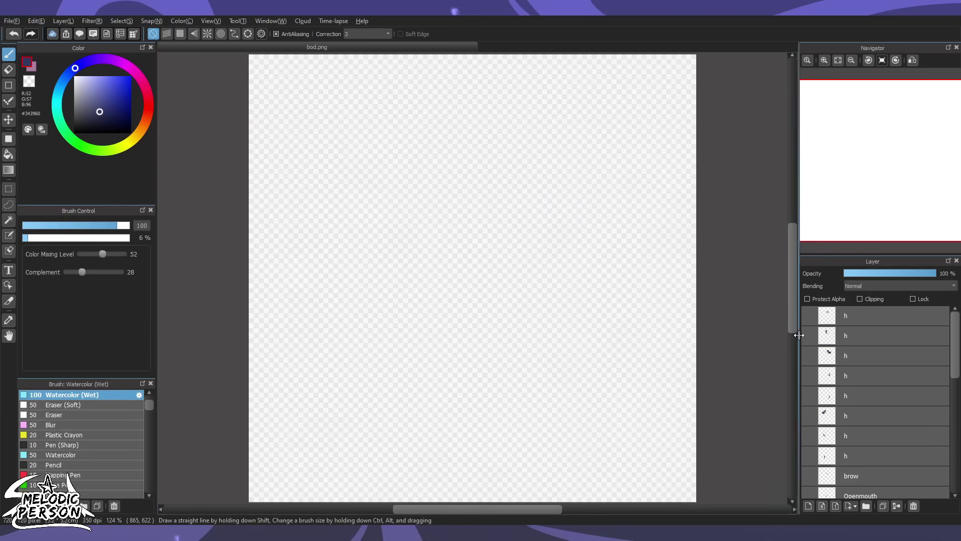
- Show all layers of bod.png again, from Layer3 and the face and hair layers through the lower body layers
scroll(804, 375, down, 5)
click(806, 446)
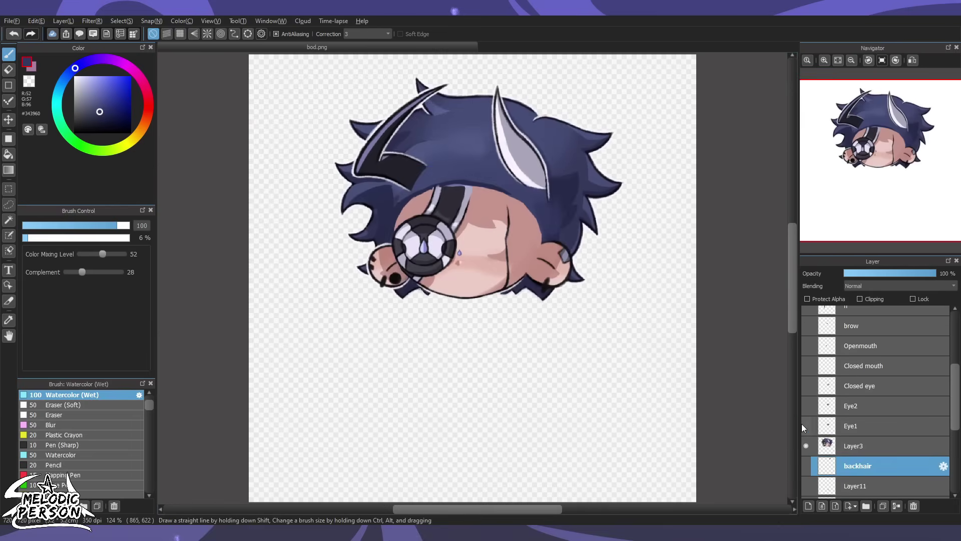
click(803, 426)
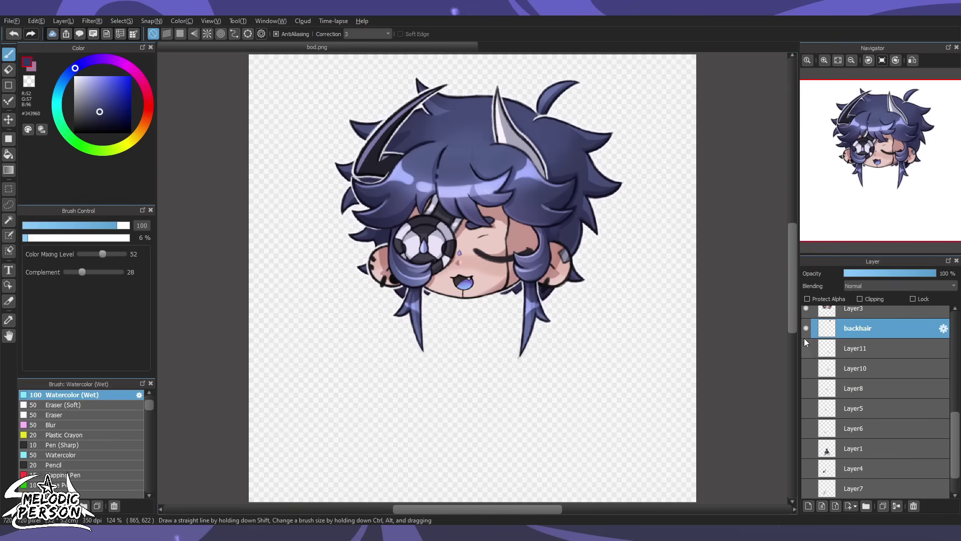
drag(807, 351, 807, 488)
scroll(808, 451, down, 1)
scroll(821, 401, up, 6)
scroll(836, 333, down, 5)
scroll(828, 391, up, 5)
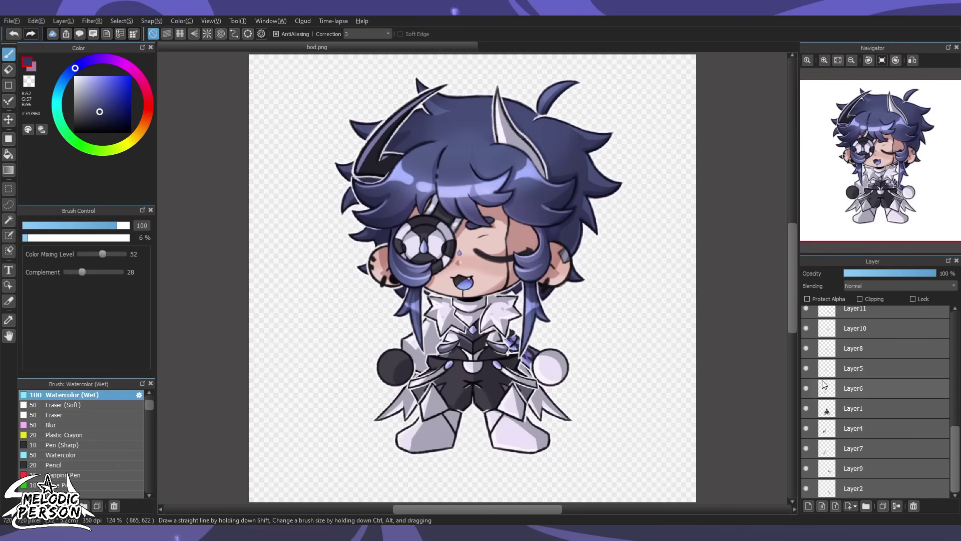
- Hide every layer of bod.png except Layer3, leaving only the head shown
drag(804, 320, 807, 476)
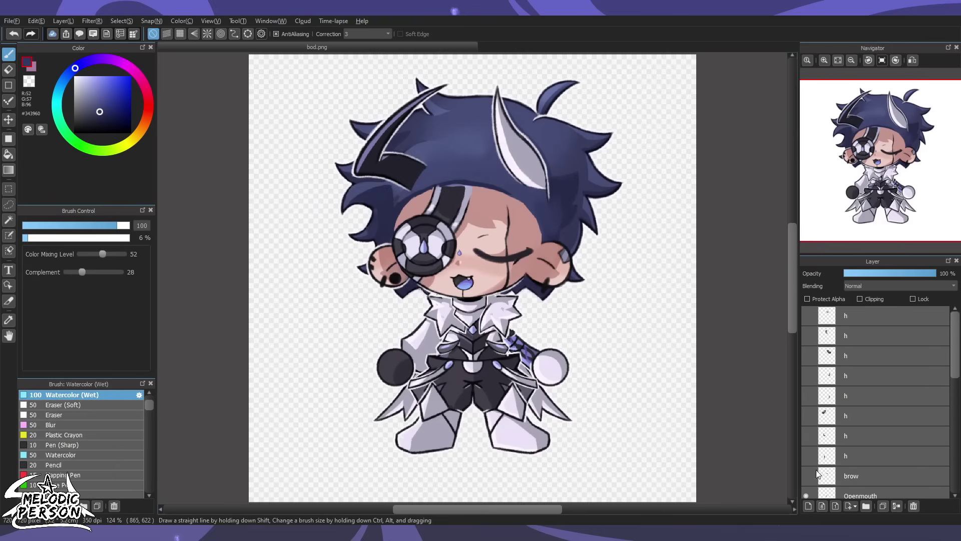
scroll(807, 401, down, 5)
click(806, 433)
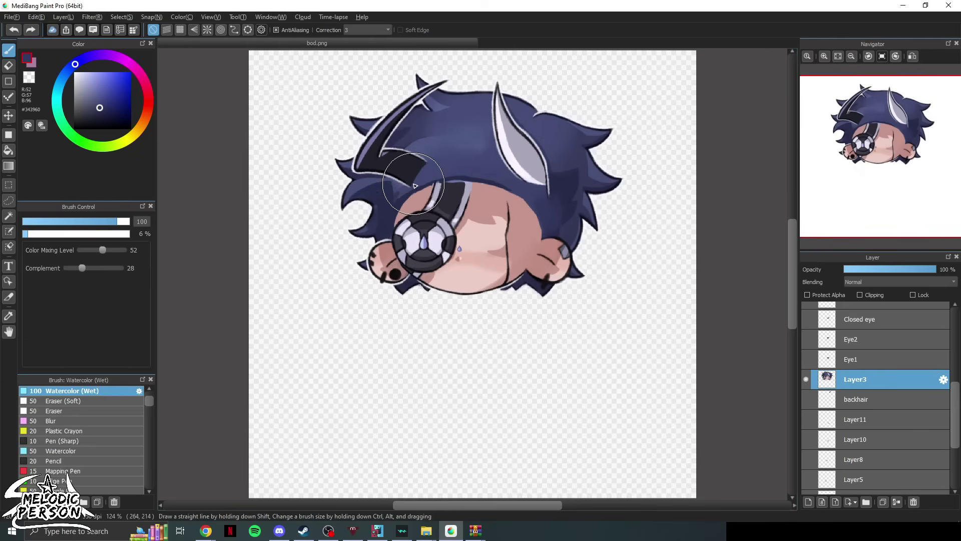
- Start saving the isolated head as a new image named head with PNG as the file type
click(11, 17)
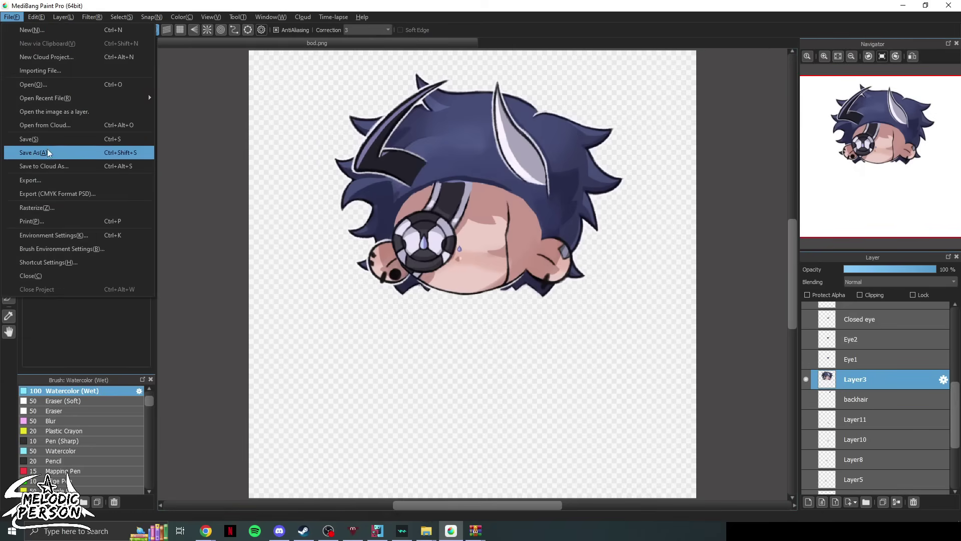
click(30, 151)
text(head)
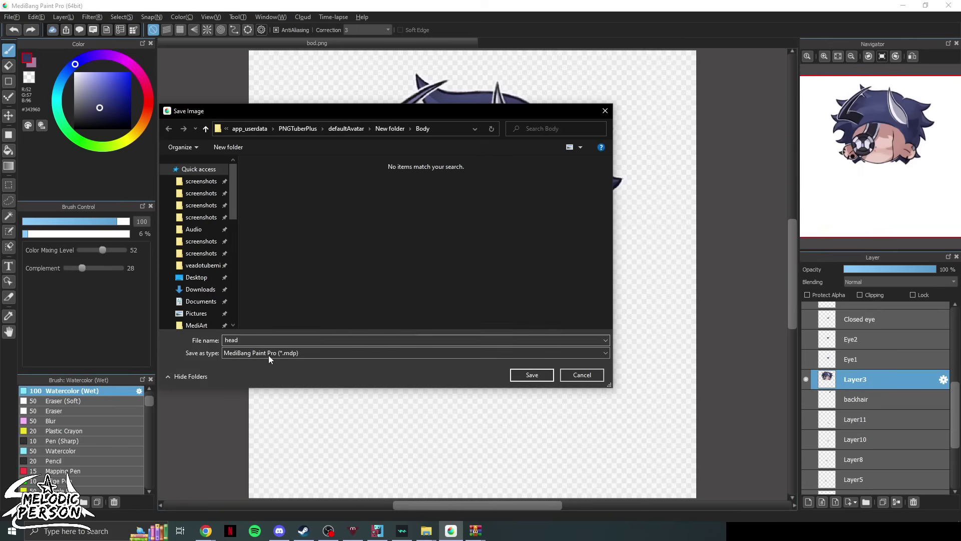
click(269, 355)
click(264, 368)
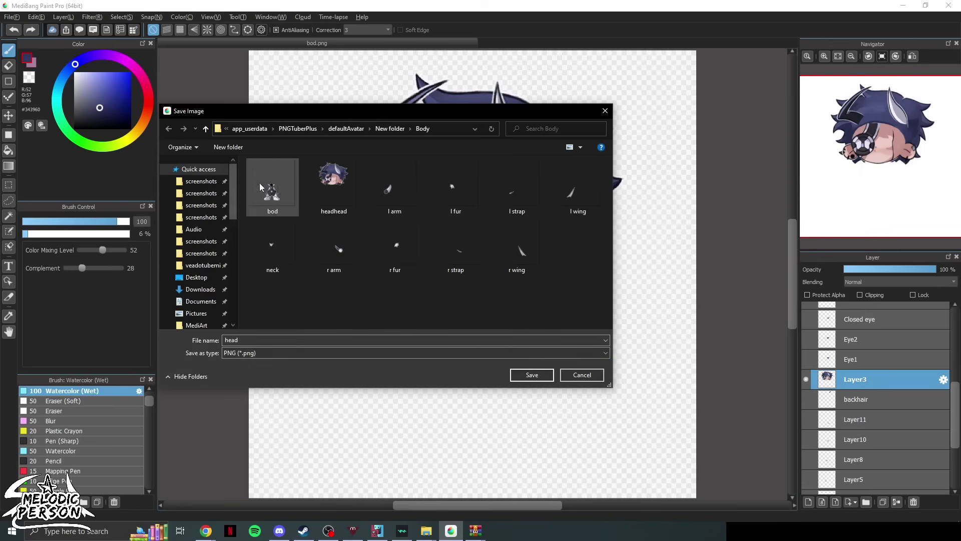
- Create a folder named Pngtuber inside the Body folder and open it as the save location
right_click(307, 294)
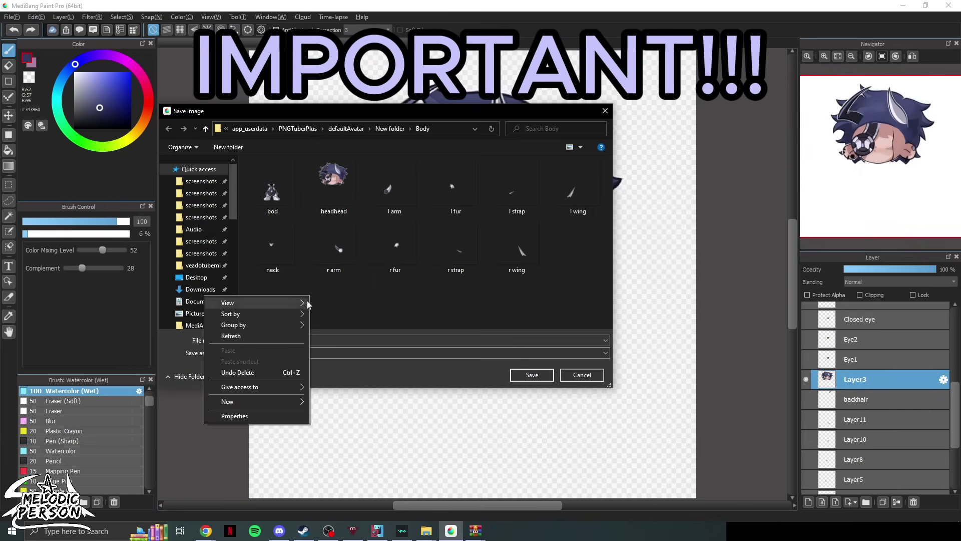
mouse_move(266, 402)
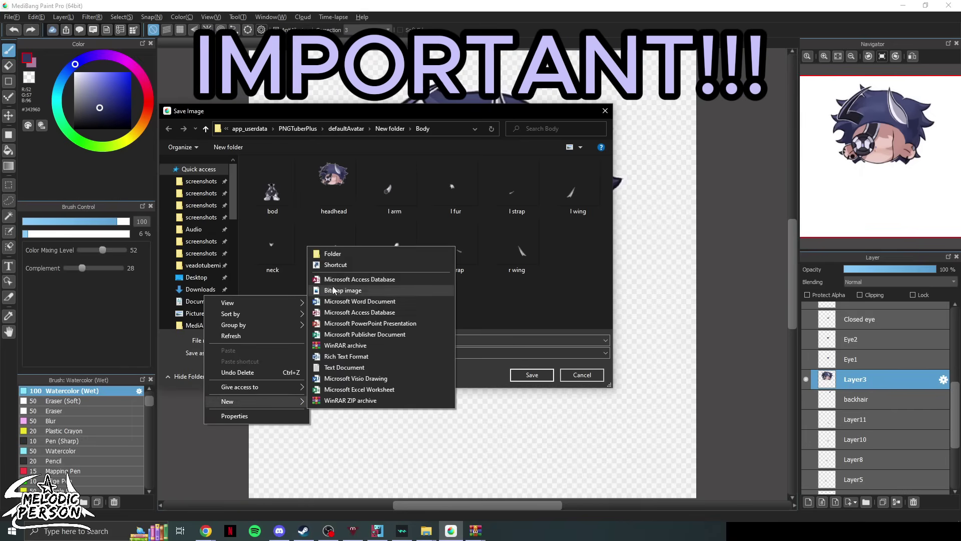
click(332, 253)
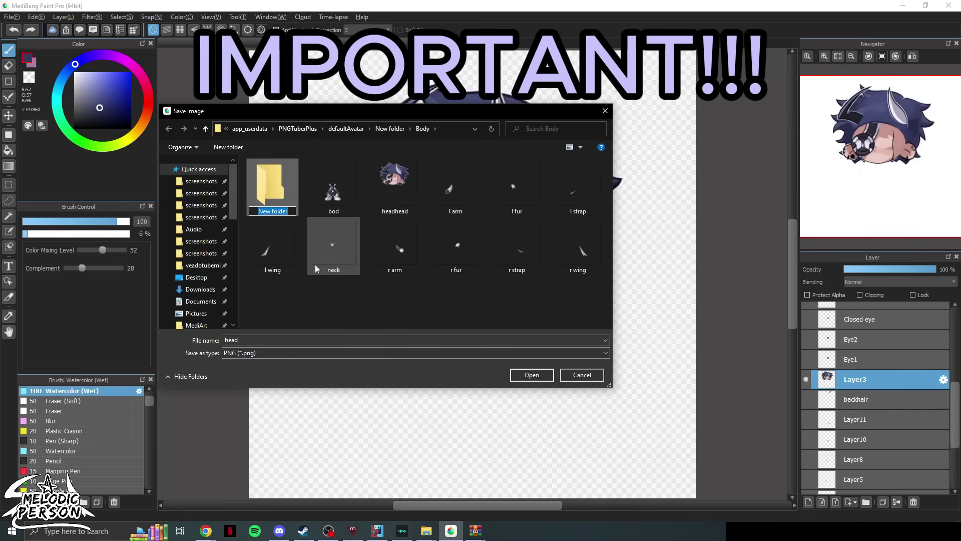
text(Pngtuber)
key(Return)
key(Return)
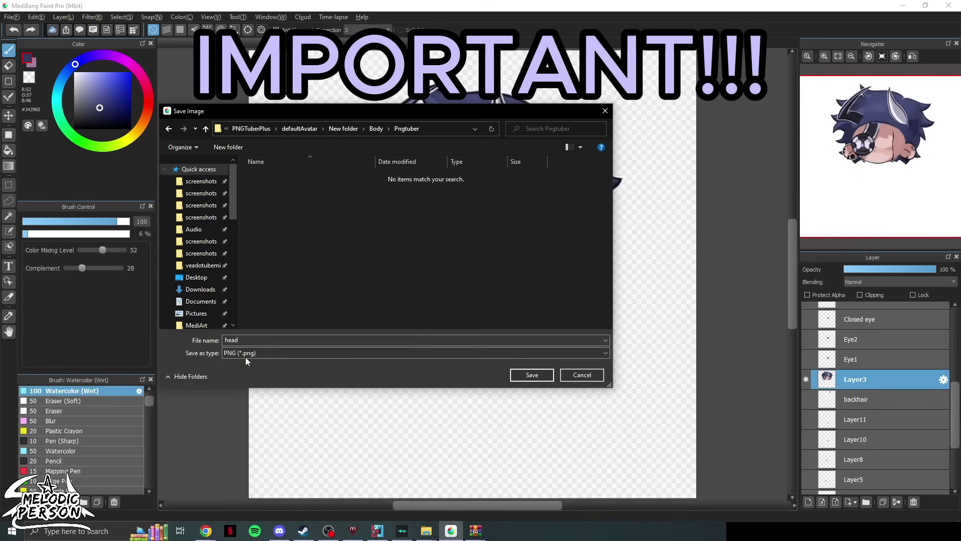
- Save the head image in the Pngtuber folder as a transparent PNG
click(532, 375)
click(548, 274)
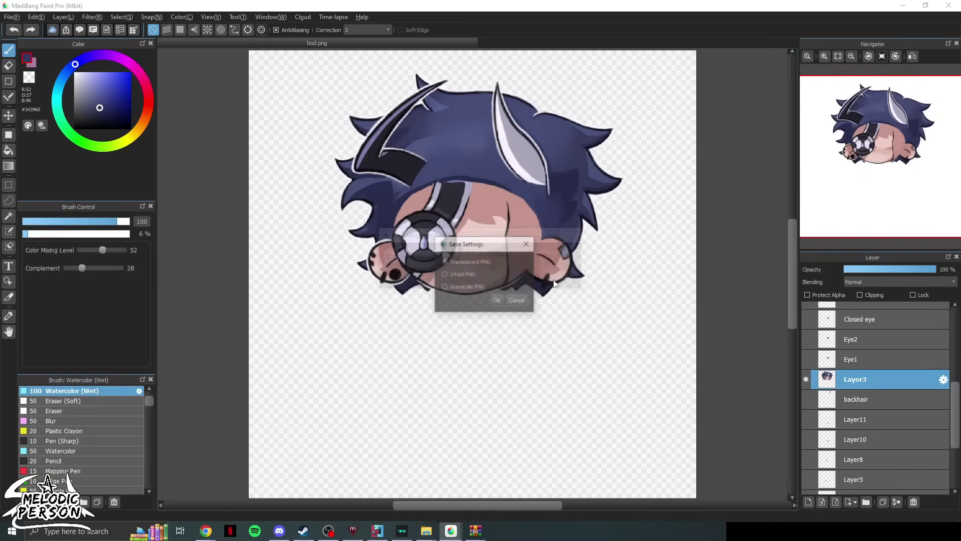
click(497, 300)
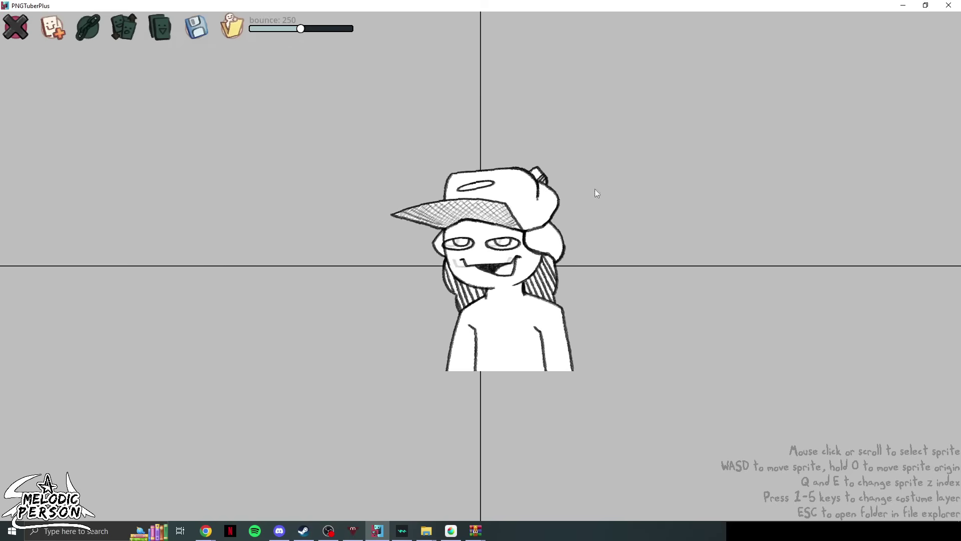
- Select the default avatar's body in PNGTuberPlus and delete the default avatar's sprites
click(512, 353)
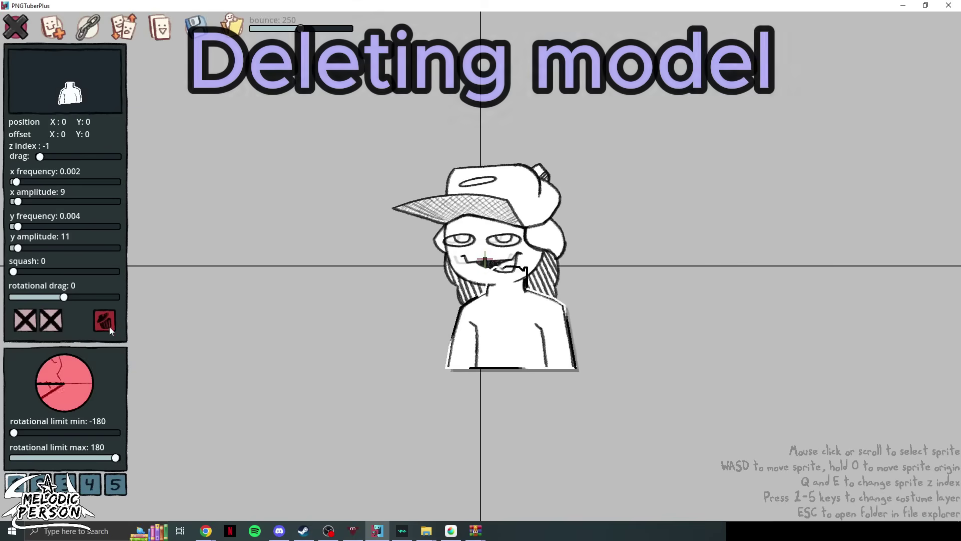
click(528, 300)
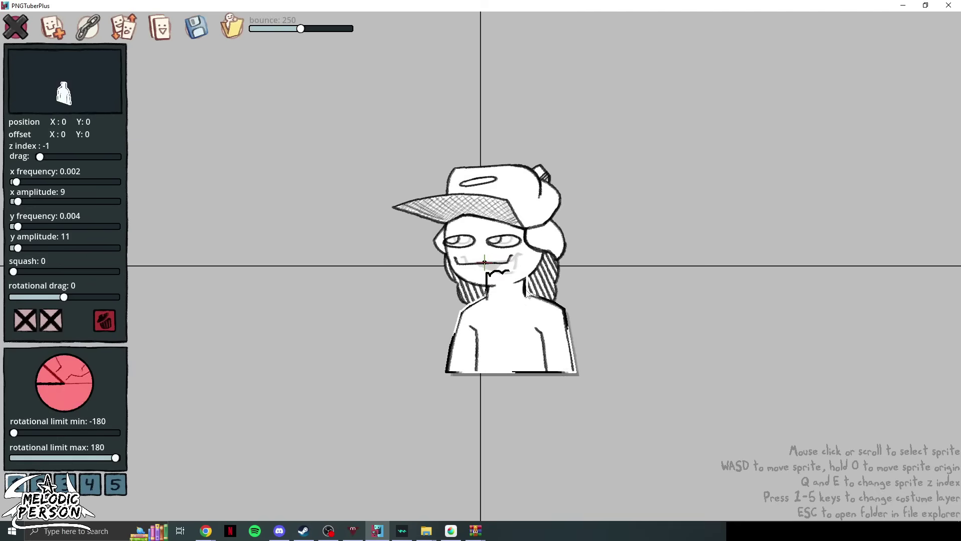
click(104, 321)
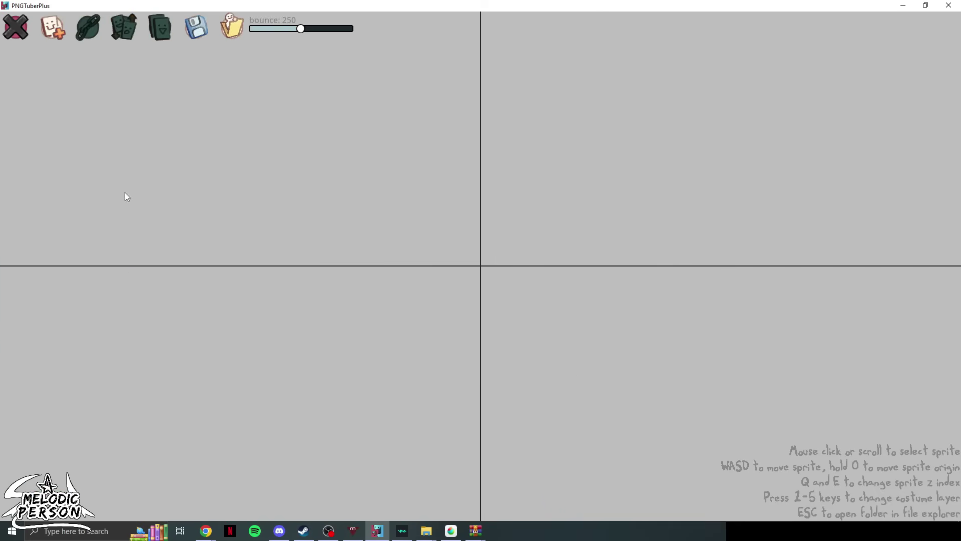
- Add body.png from the default avatar folder as a sprite and delete it again
click(57, 33)
scroll(160, 170, up, 3)
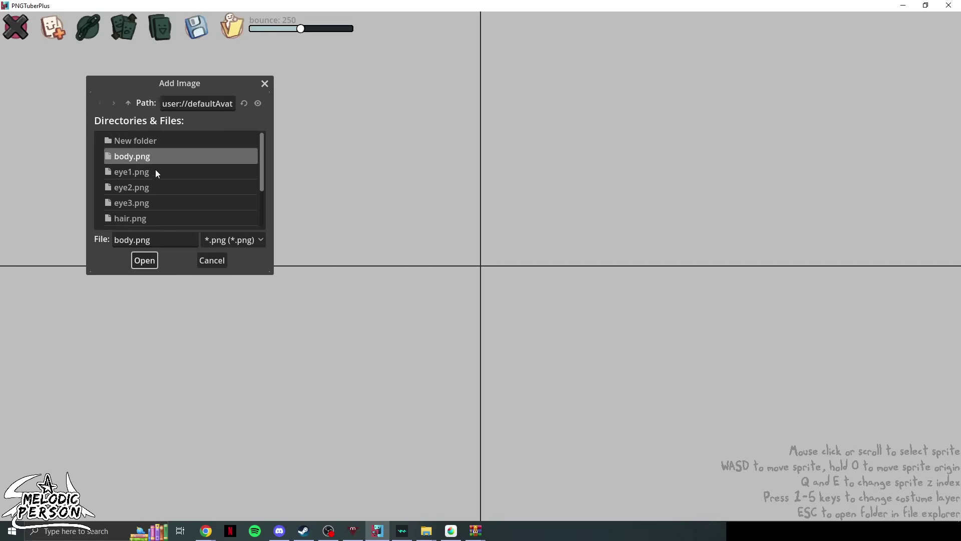
scroll(155, 188, down, 3)
scroll(155, 193, up, 3)
double_click(128, 159)
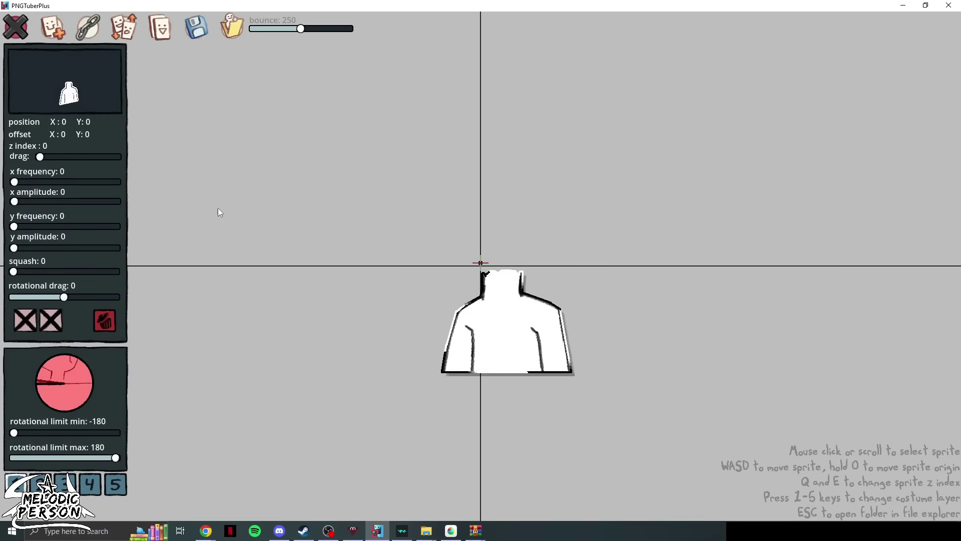
click(112, 323)
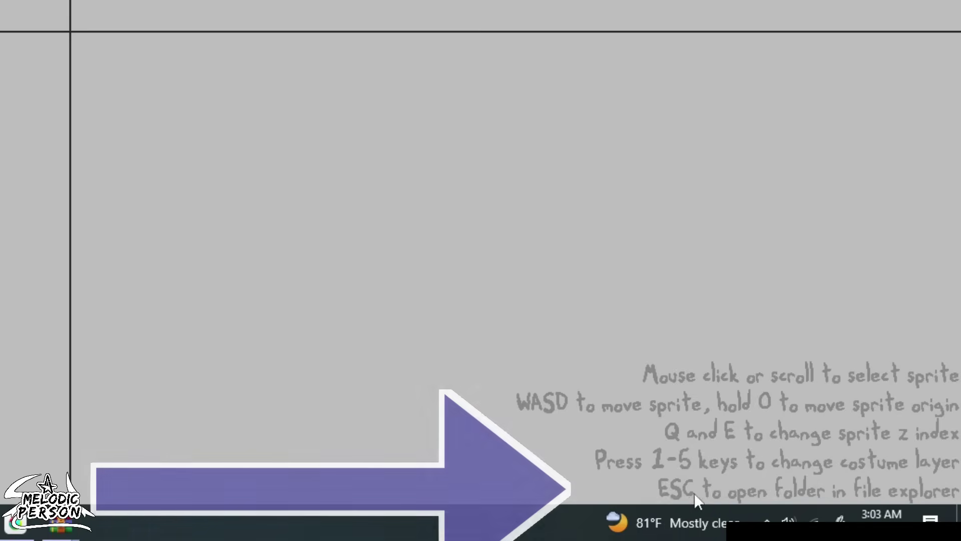
- Open the PNGTuberPlus data folder in File Explorer, move the Pngtuber folder from Body into defaultAvatar, and return to PNGTuberPlus
key(Escape)
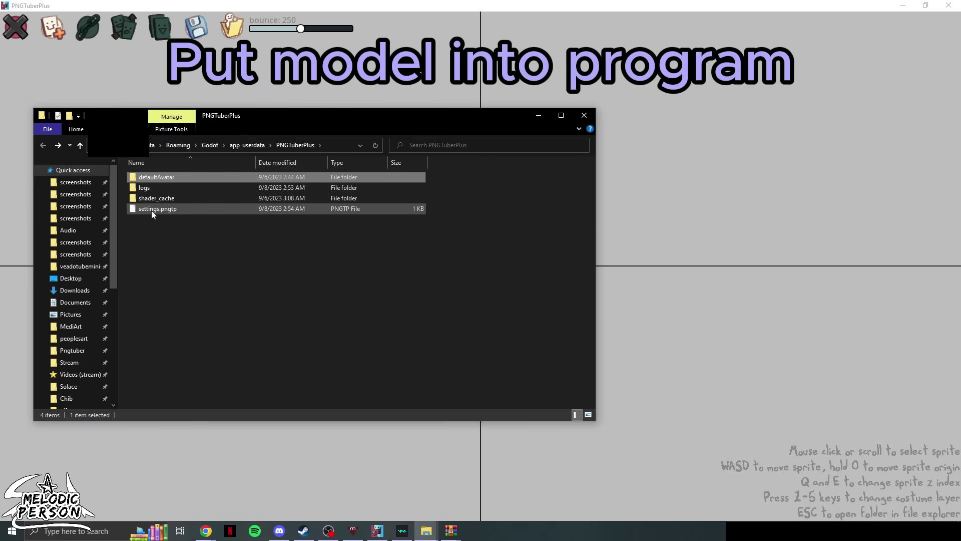
double_click(164, 176)
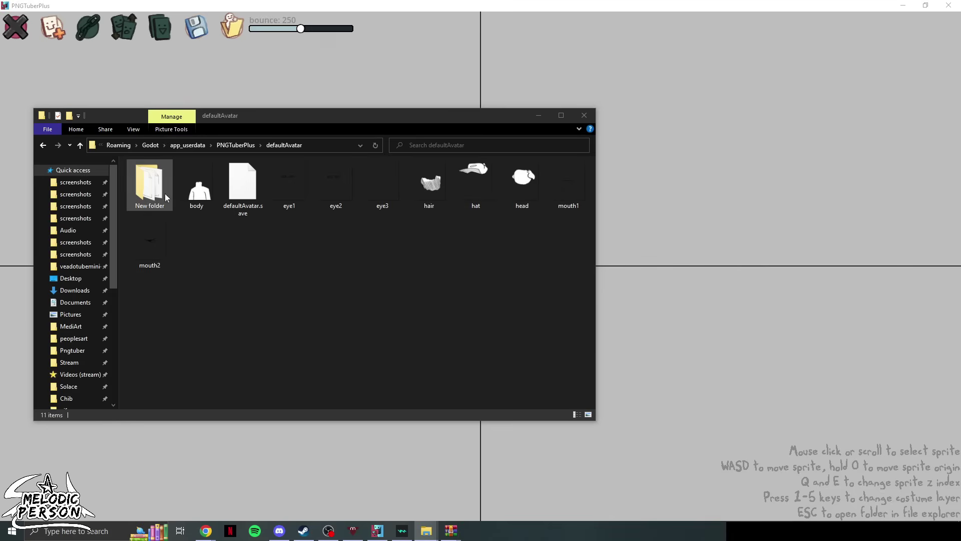
drag(960, 196, 632, 236)
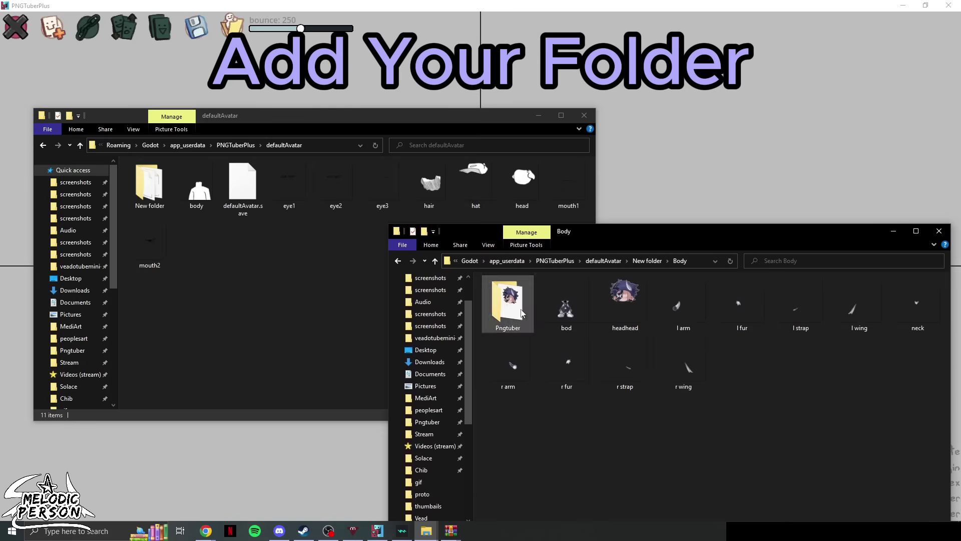
drag(373, 285, 294, 283)
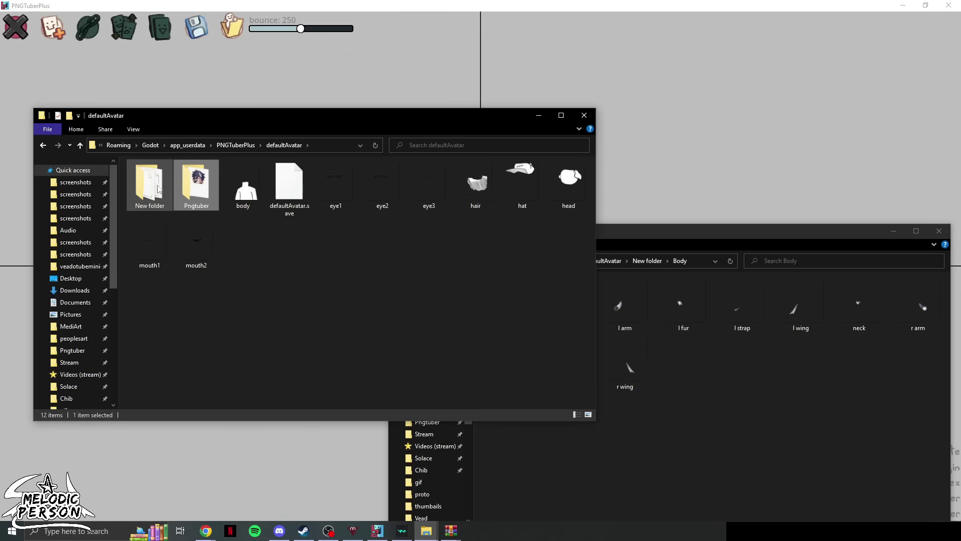
key(BackSpace)
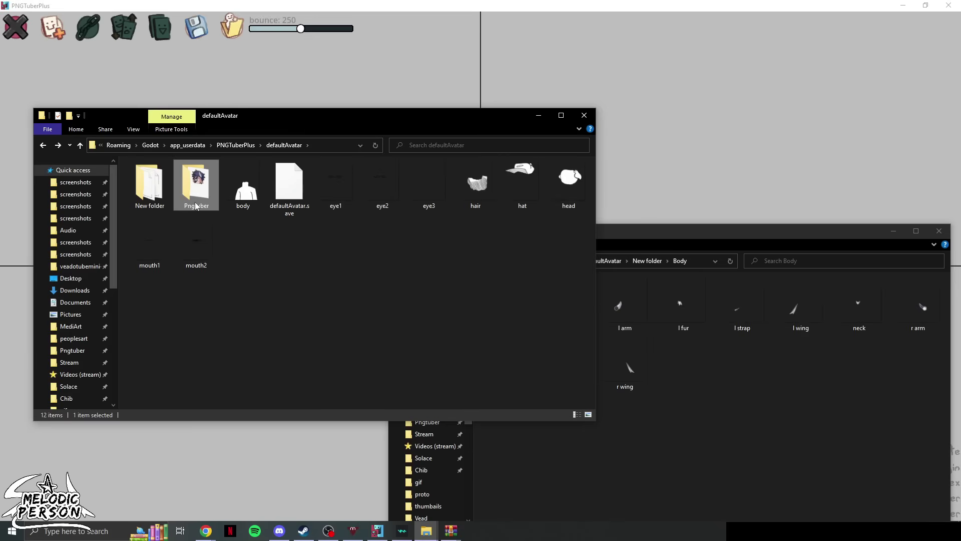
right_click(194, 200)
click(265, 96)
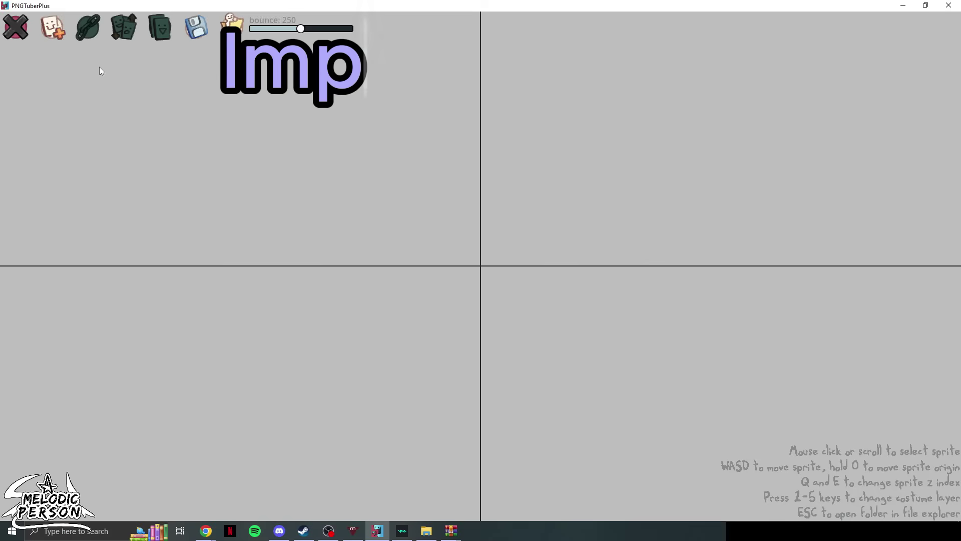
- Import the character's part images from New folder as sprites to assemble the full model
click(52, 35)
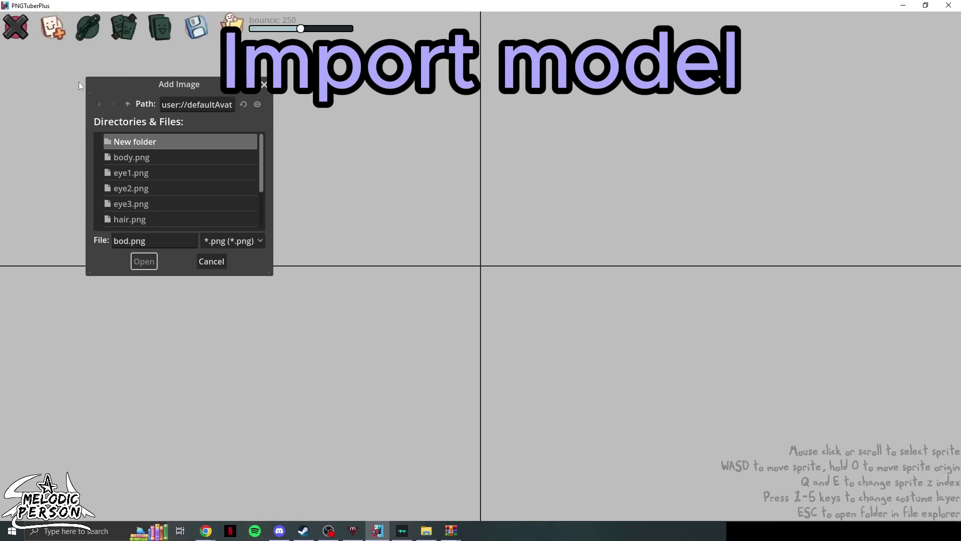
double_click(143, 142)
scroll(143, 143, down, 5)
scroll(144, 166, down, 3)
scroll(173, 200, up, 10)
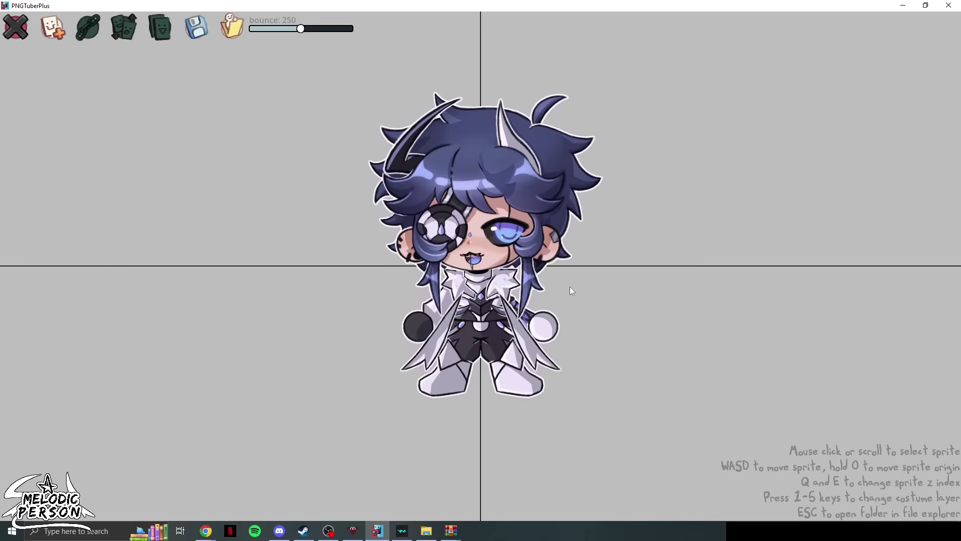
- Select the head and eyebrow sprites of the imported model to check their settings, deselecting each one
click(481, 223)
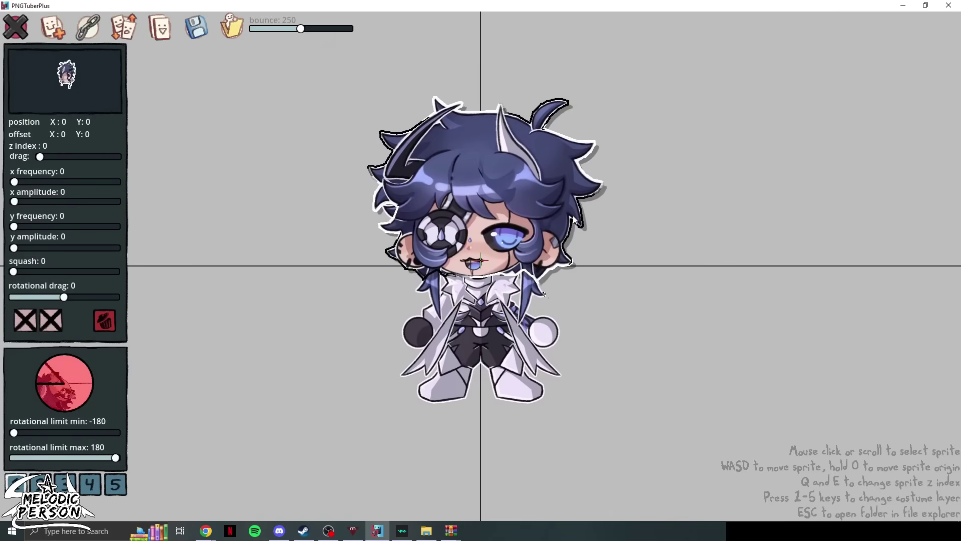
click(576, 270)
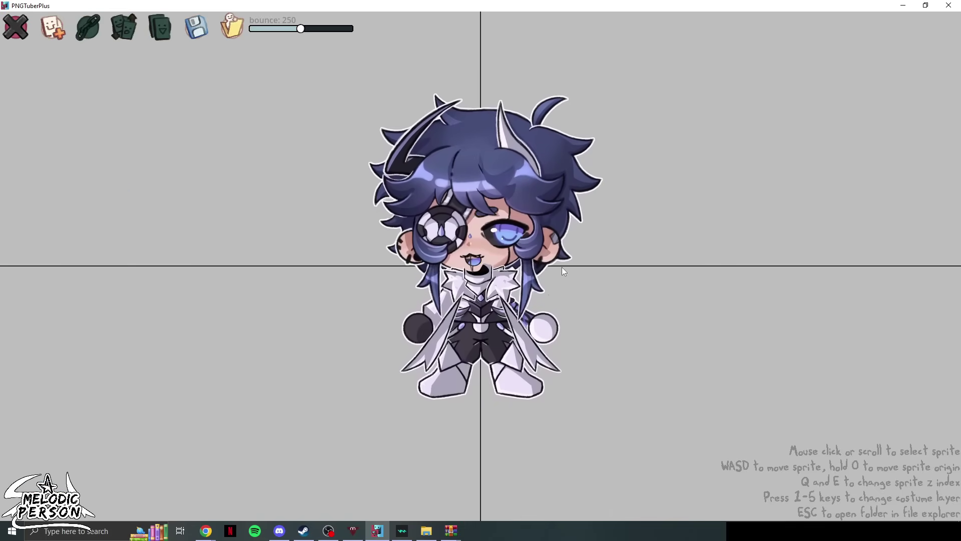
click(485, 245)
scroll(484, 225, down, 4)
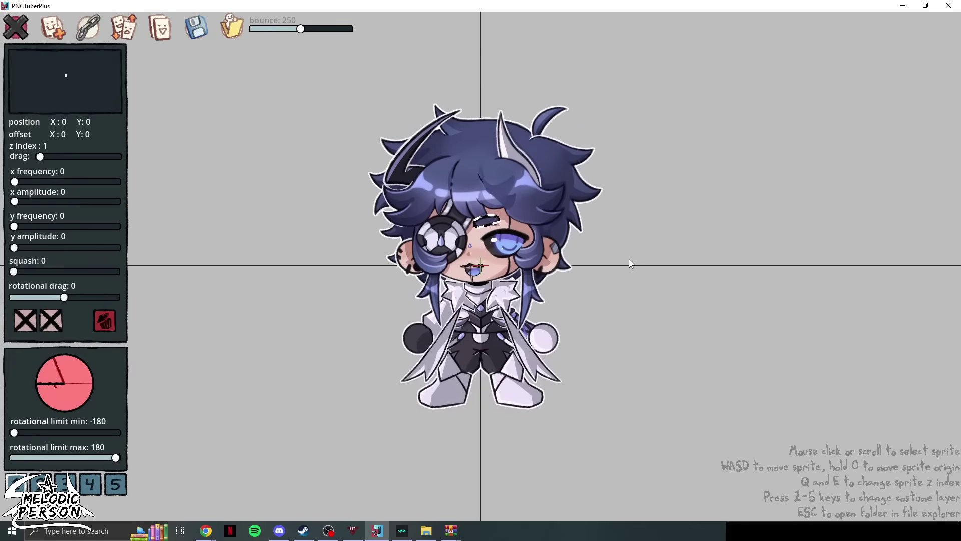
click(630, 260)
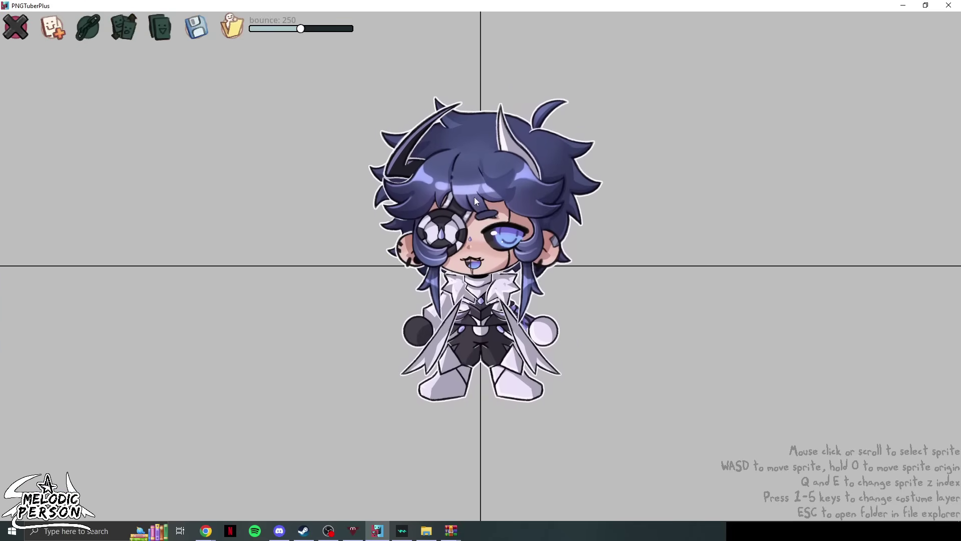
- Link the open mouth sprite to speaking and the closed mouth sprite to silence, and deselect the sprite
click(474, 267)
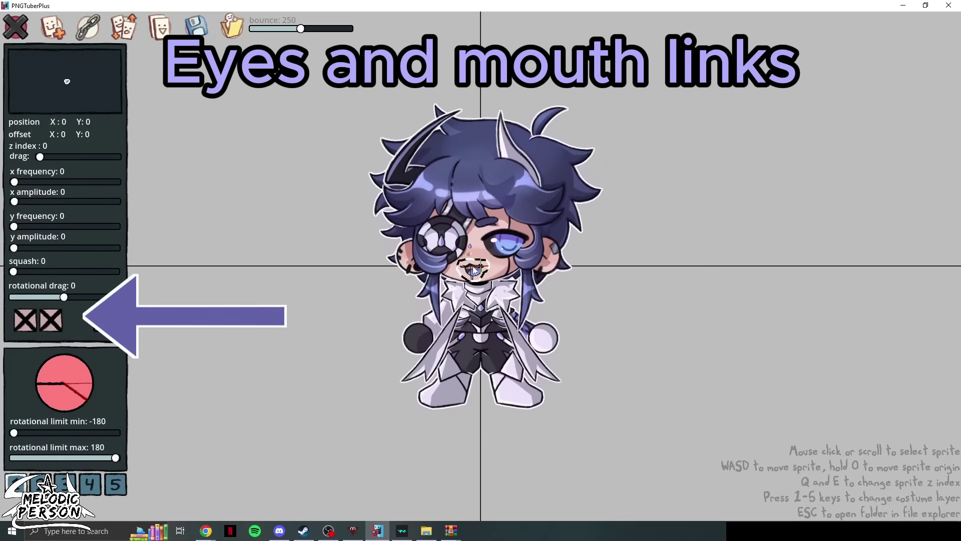
click(25, 320)
scroll(420, 397, down, 3)
click(25, 327)
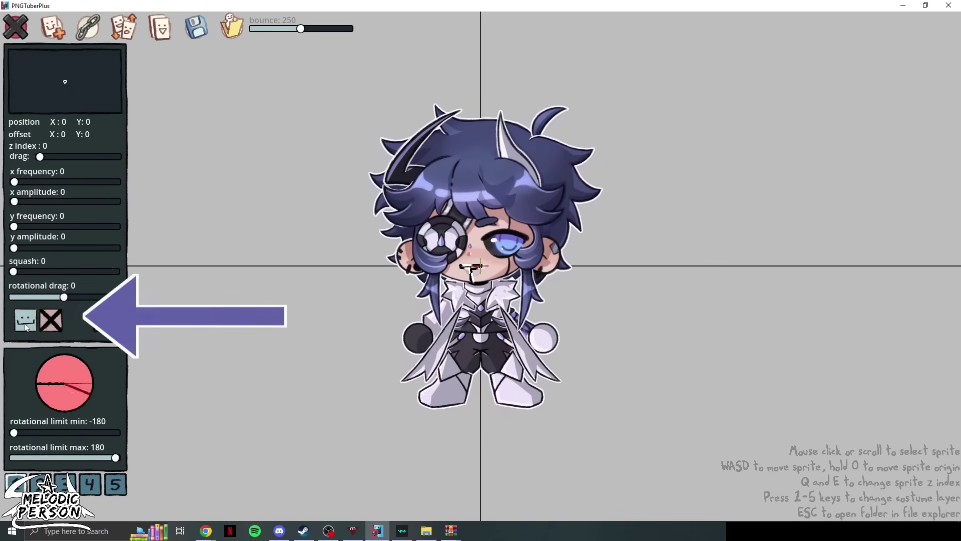
click(267, 367)
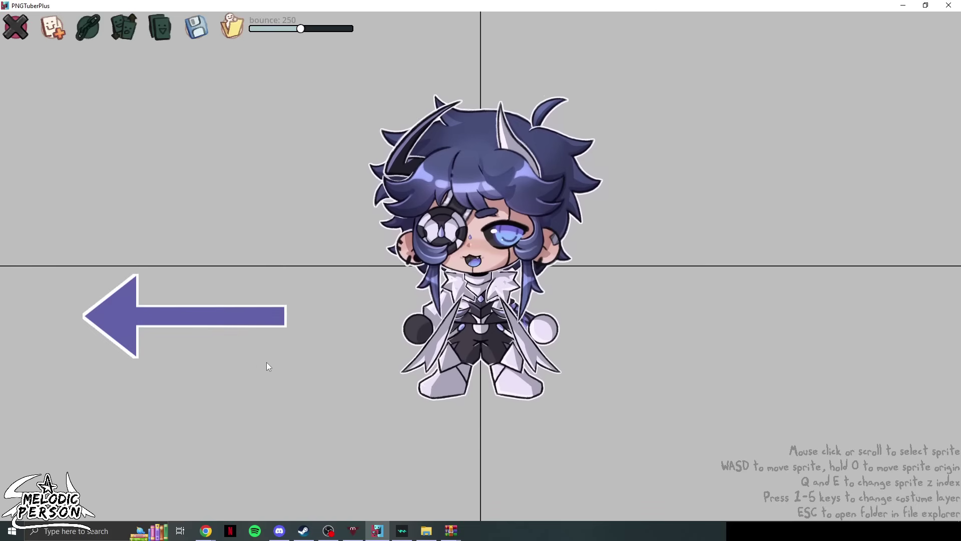
- Check the avatar in view mode, then set the eye sprites to show with eyes open, one linked to speaking and one to silence
click(29, 41)
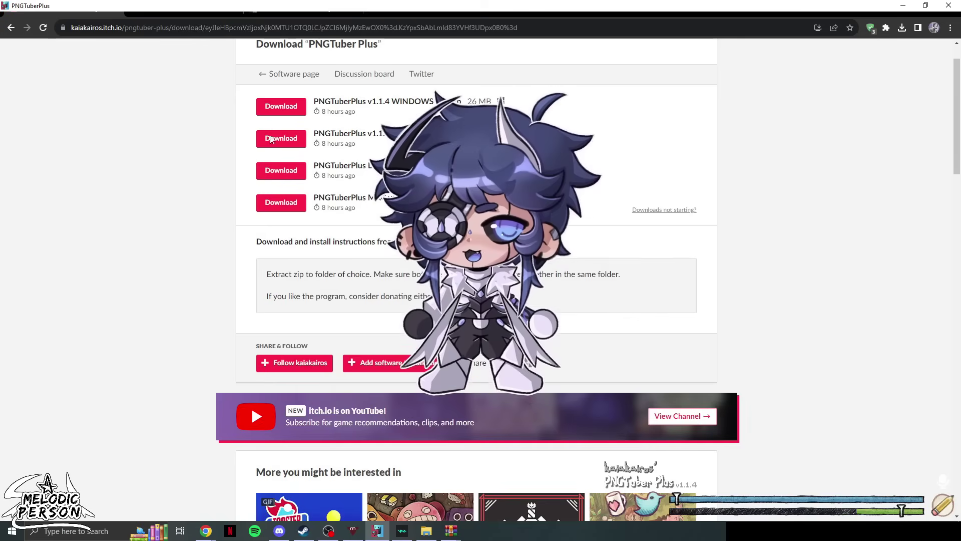
click(944, 507)
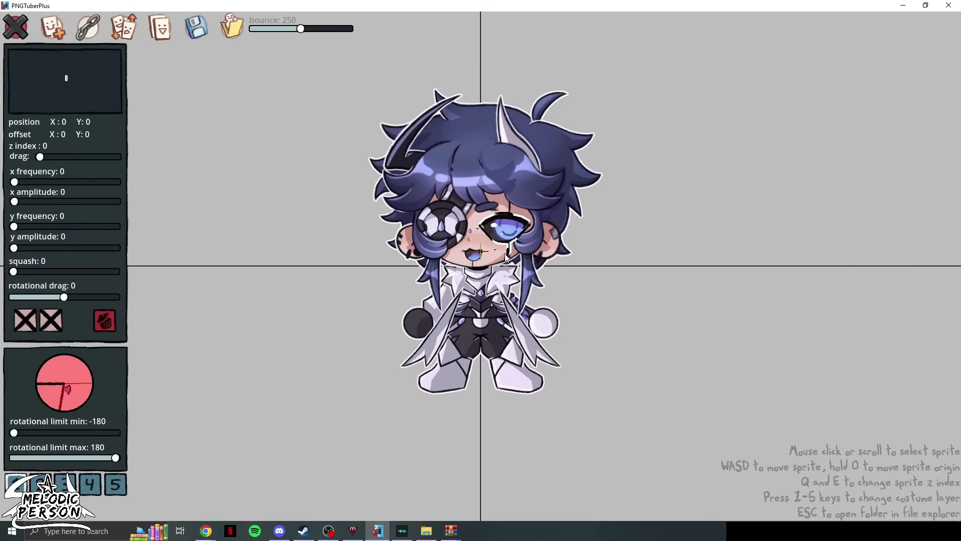
click(56, 324)
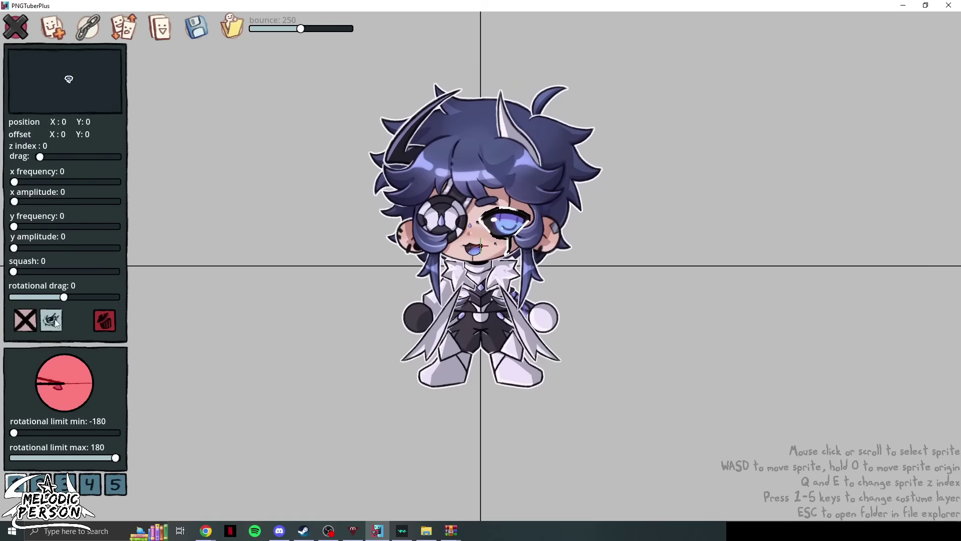
click(26, 321)
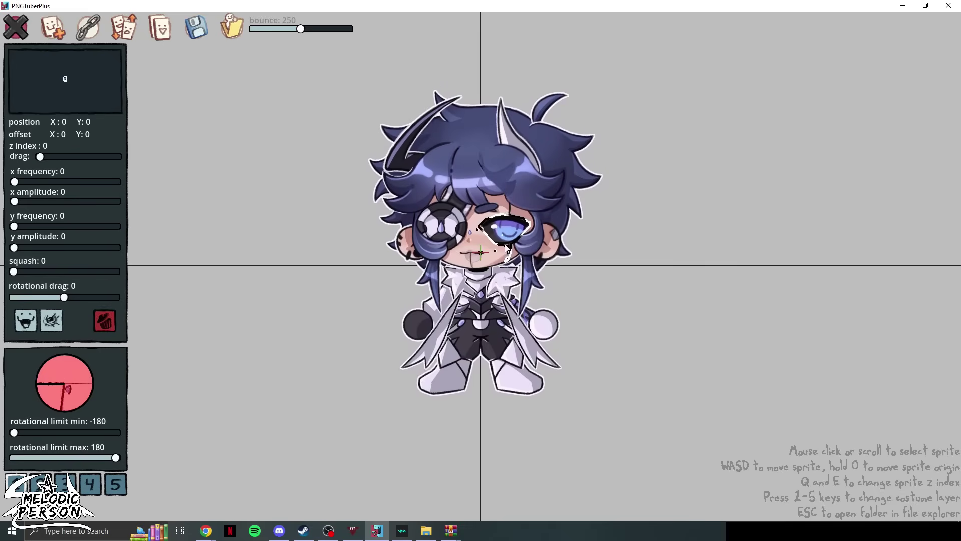
click(49, 321)
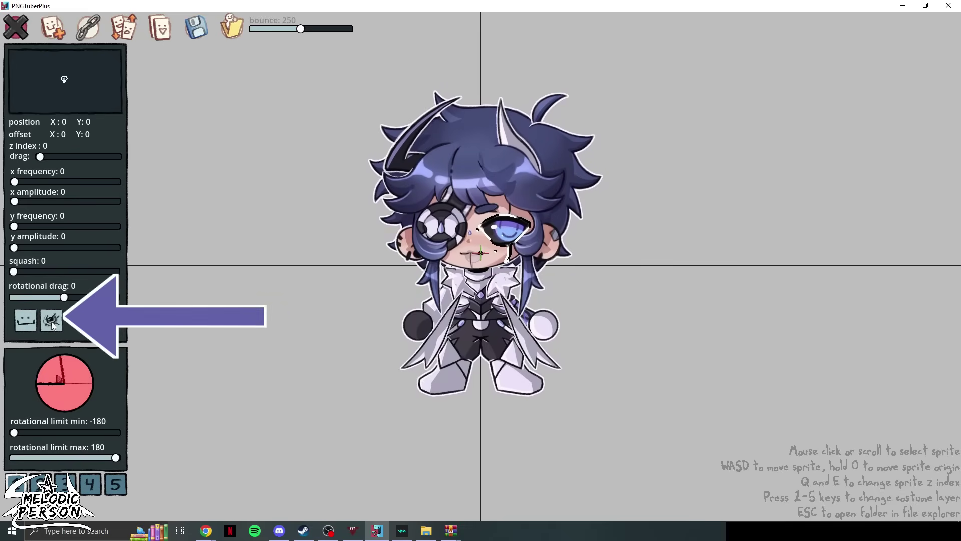
click(413, 356)
click(432, 351)
click(31, 318)
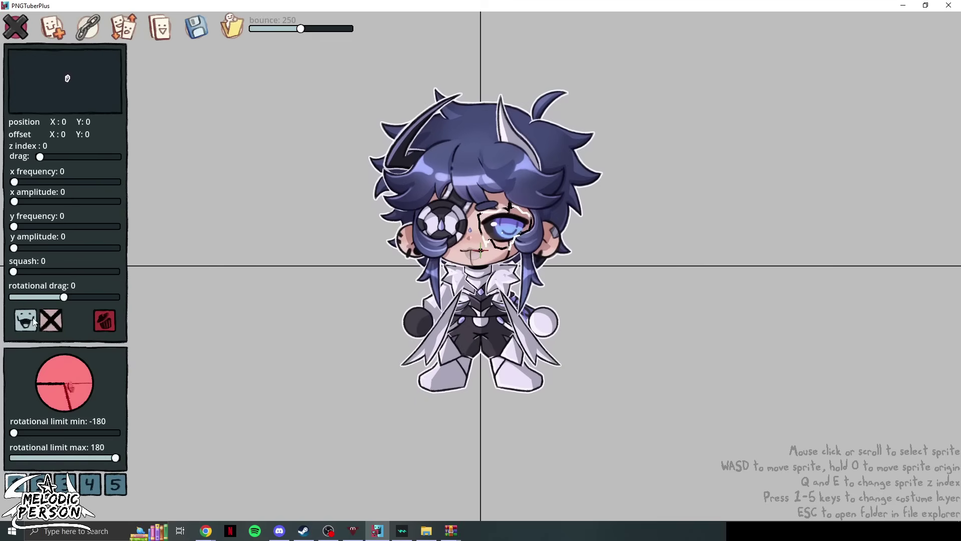
click(33, 322)
click(33, 322)
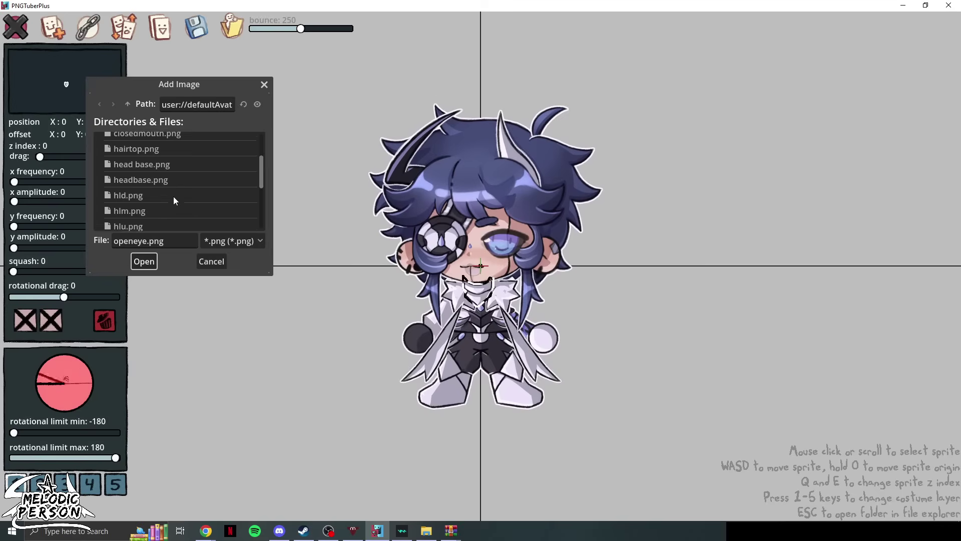
- Add openeye2.png as the second open eye sprite and link it to silence
scroll(173, 195, down, 2)
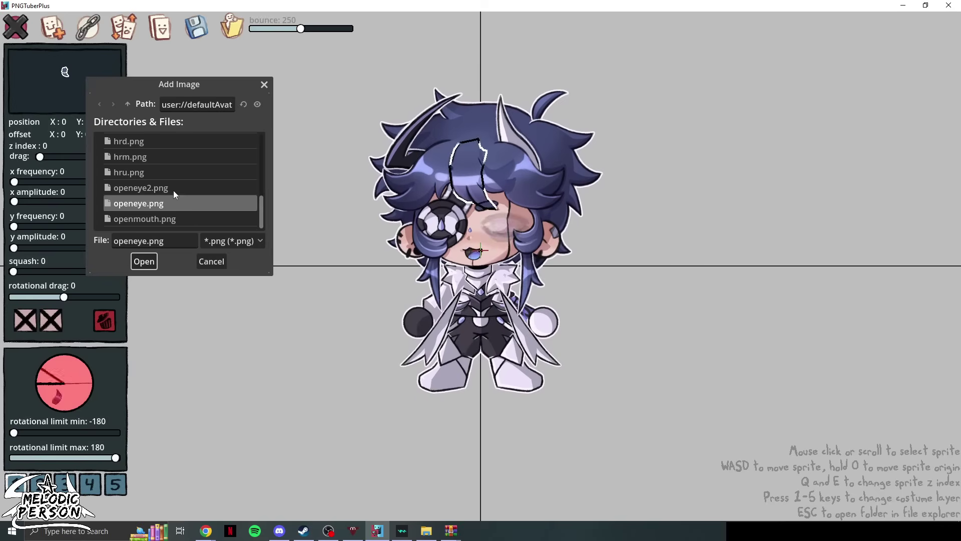
double_click(173, 192)
click(508, 235)
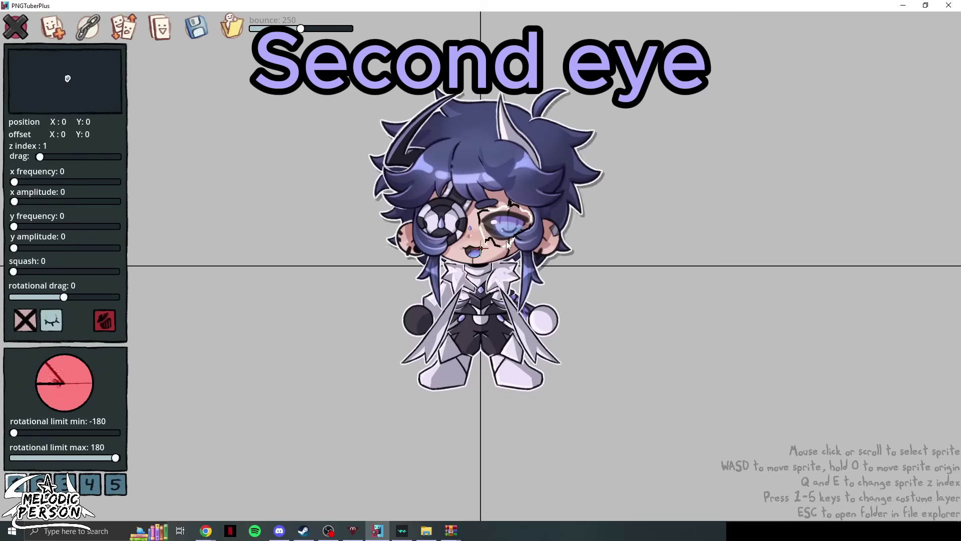
click(24, 323)
click(25, 320)
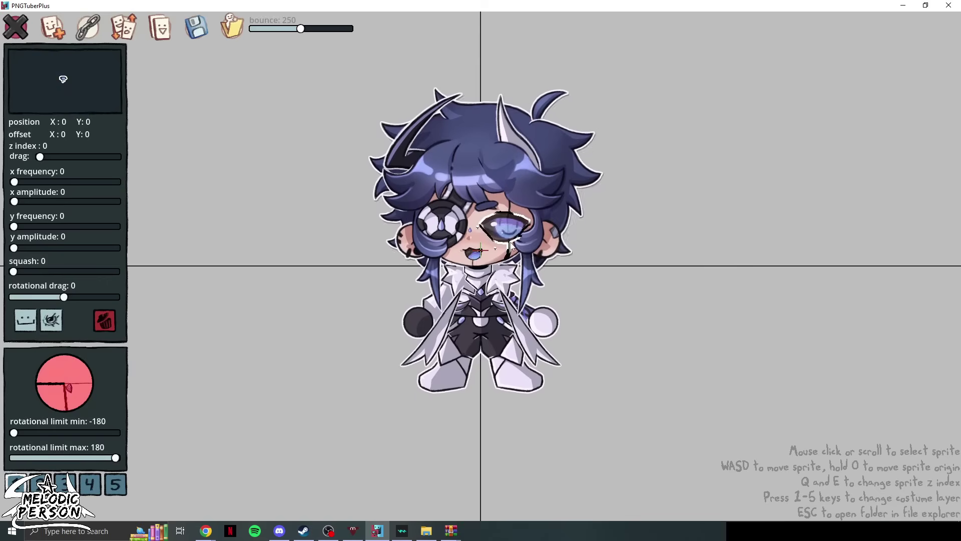
- Preview the avatar's blinking and talking in view mode, return to editing, and inspect the open eye sprite before deselecting it
click(17, 35)
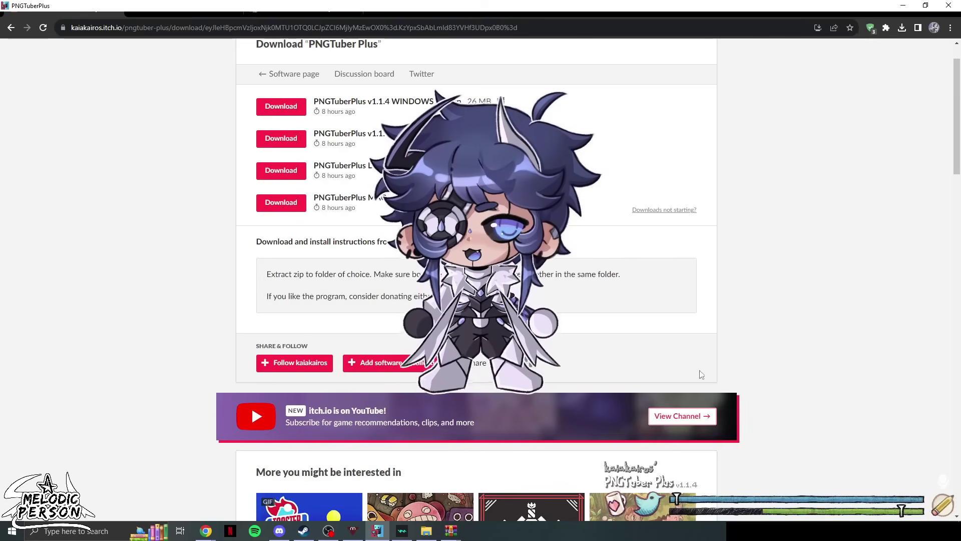
click(940, 503)
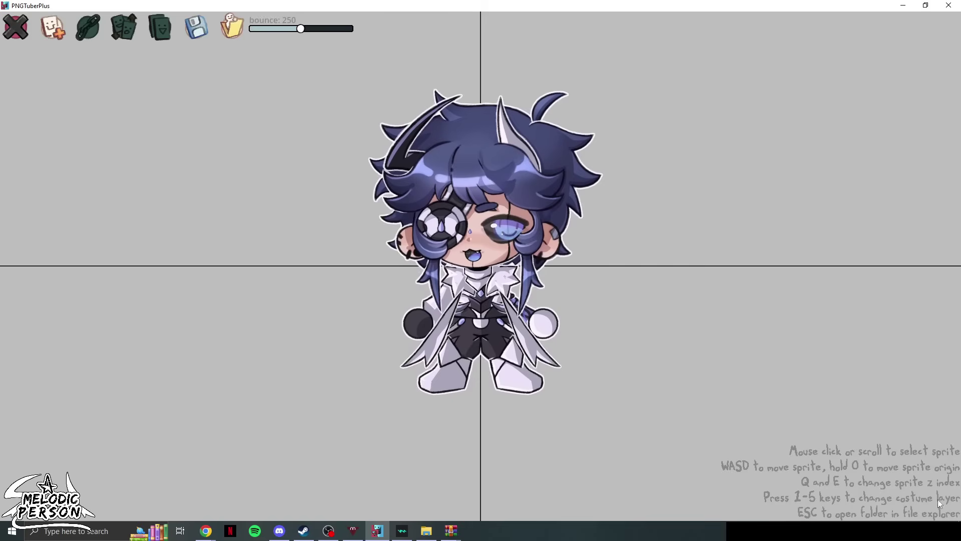
click(498, 241)
key(e)
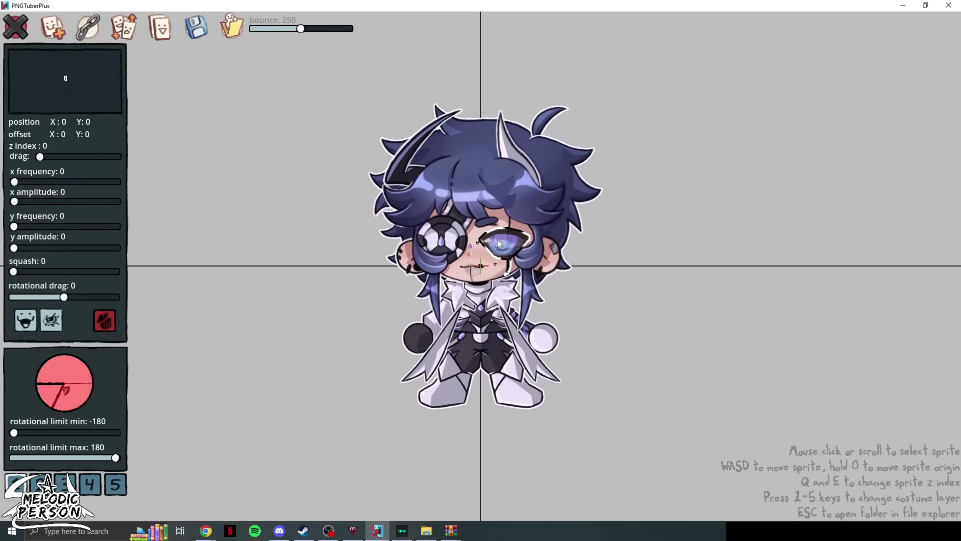
click(621, 272)
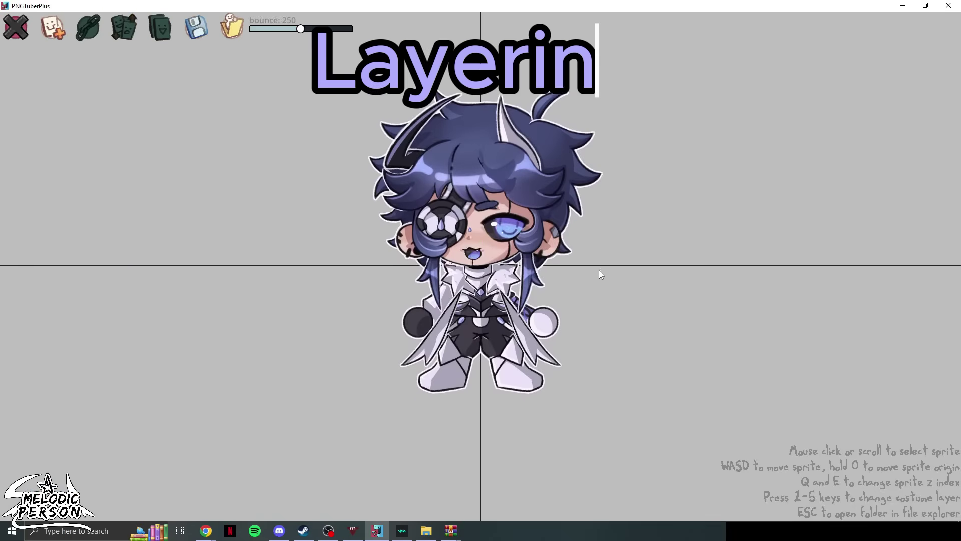
- Examine the side and upper hair sprites and their z index values to plan the layering
click(523, 250)
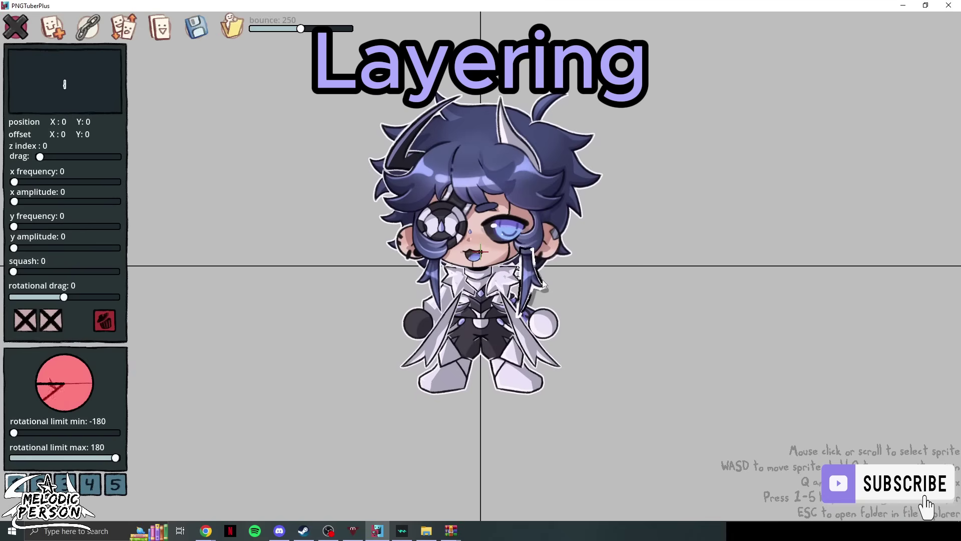
click(491, 254)
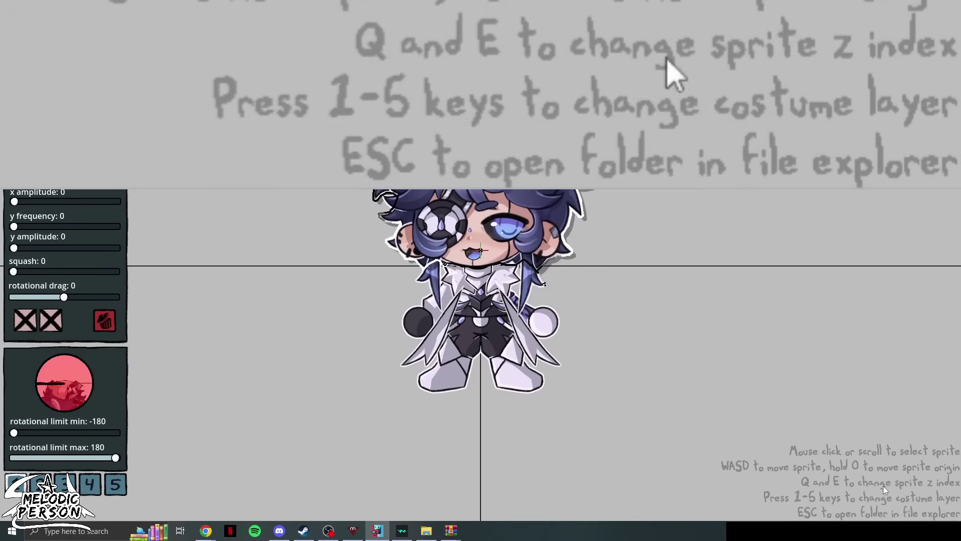
scroll(288, 247, down, 1)
click(195, 220)
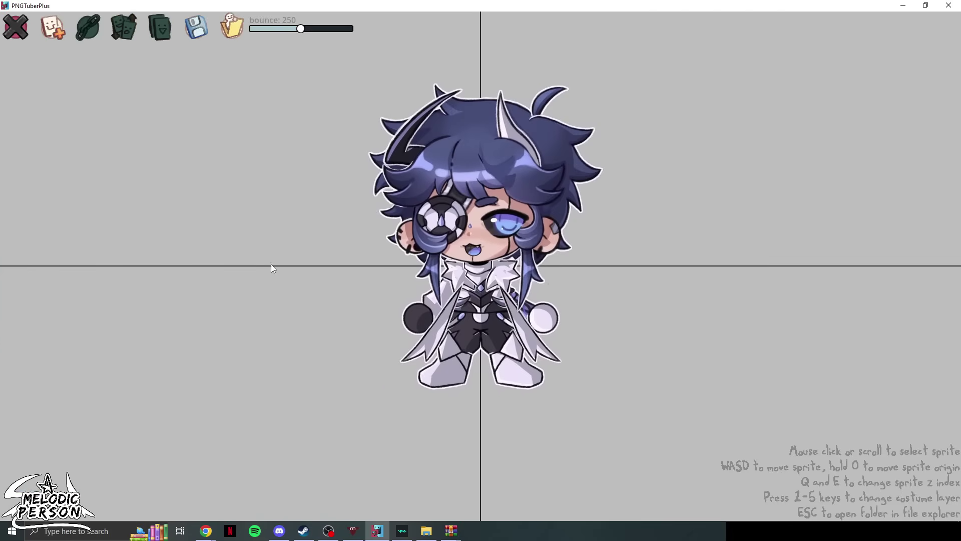
click(518, 192)
scroll(480, 202, down, 3)
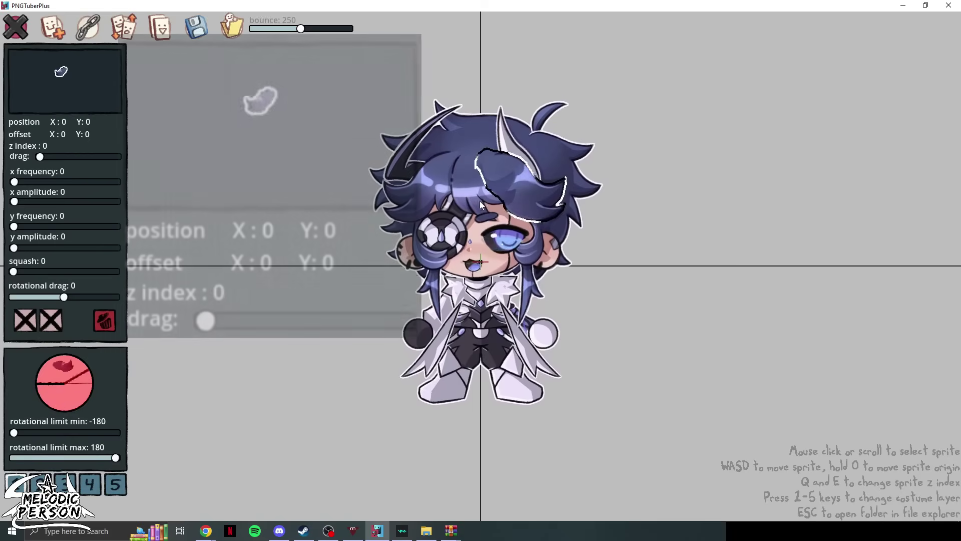
scroll(480, 201, down, 4)
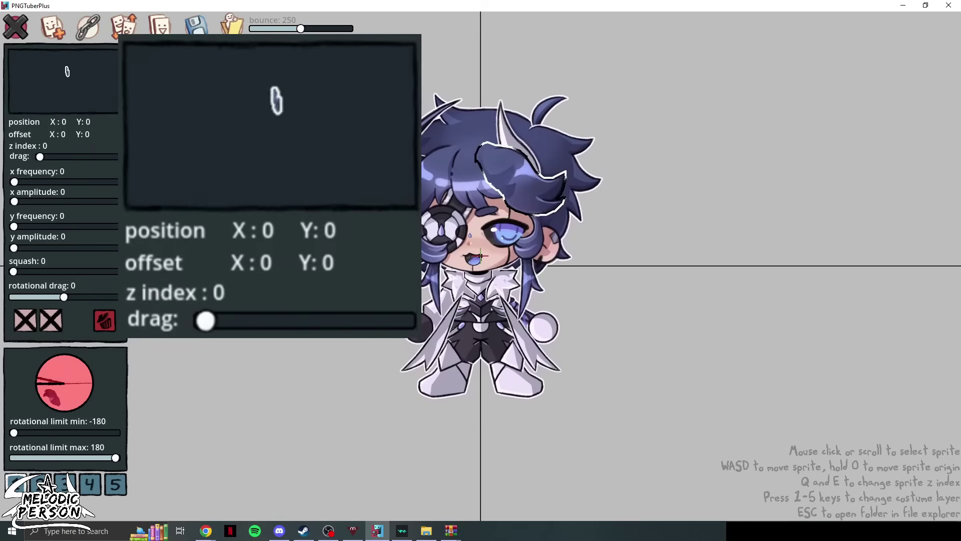
scroll(478, 206, down, 3)
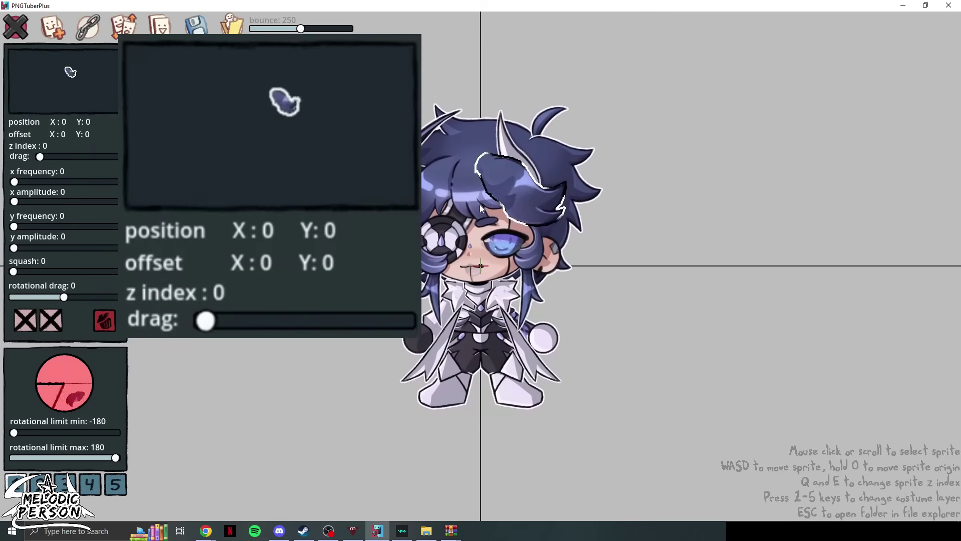
- Layer the side hair strands on both sides of the face, raising the middle strands to z index 2
click(536, 255)
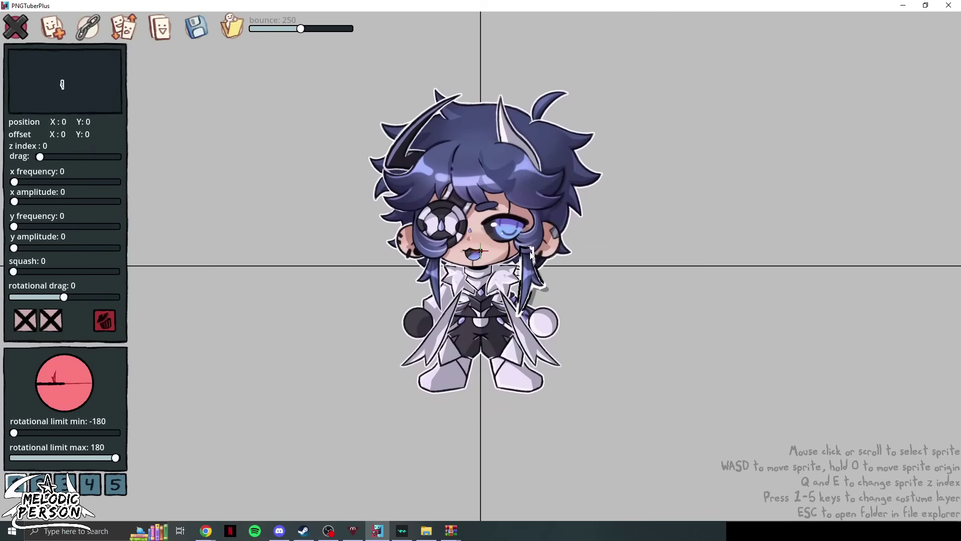
click(530, 248)
click(530, 248)
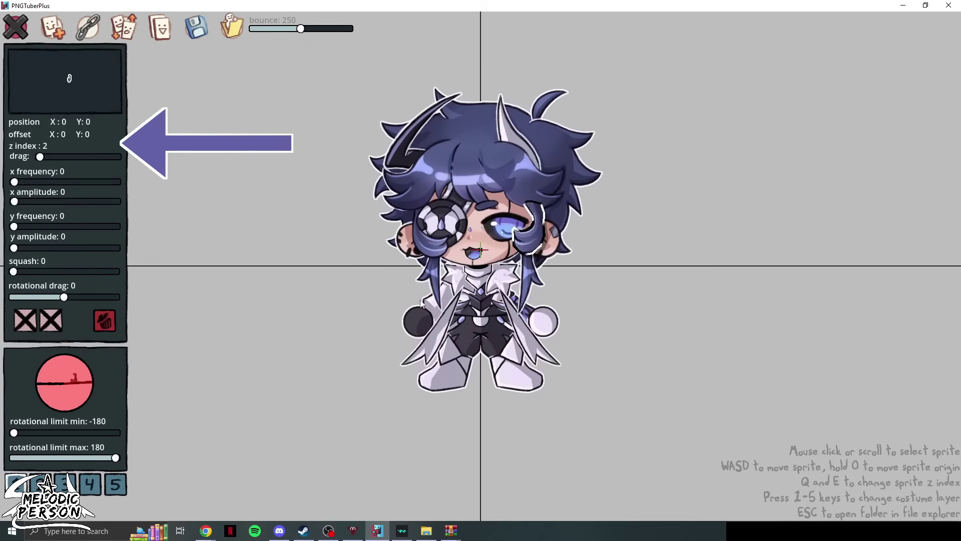
click(430, 260)
click(431, 256)
- Set the upper side hair to z index 3 and the front bang to z index 4, and deselect the sprite
click(528, 203)
scroll(528, 203, down, 3)
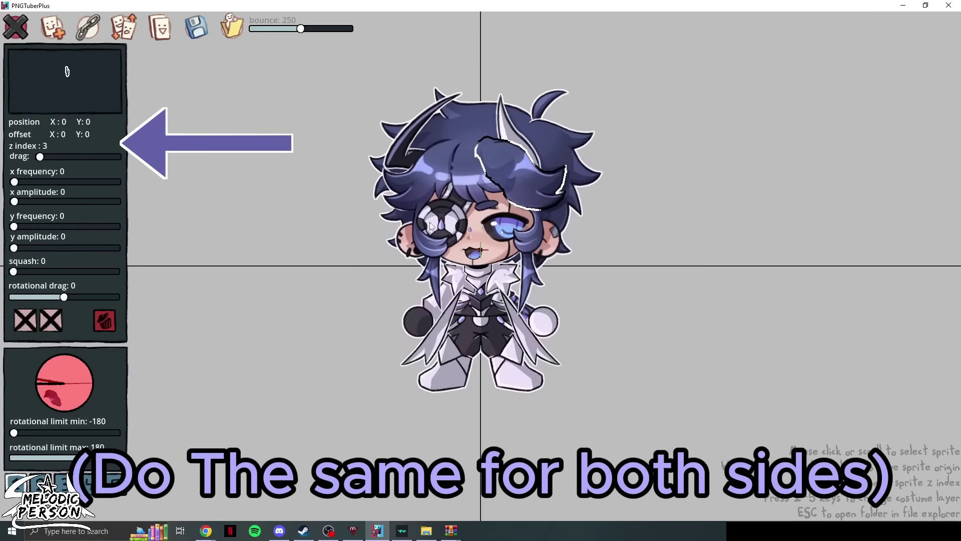
scroll(411, 195, down, 3)
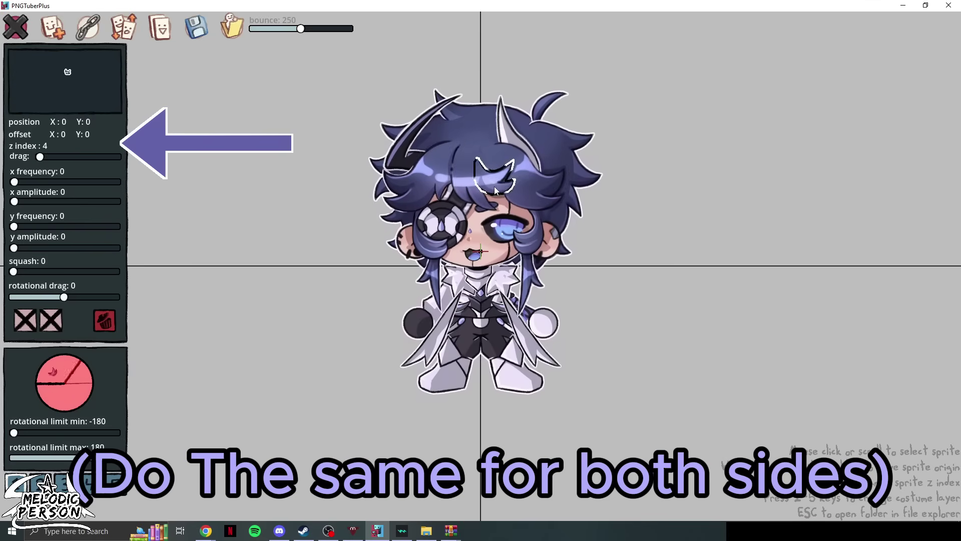
click(588, 294)
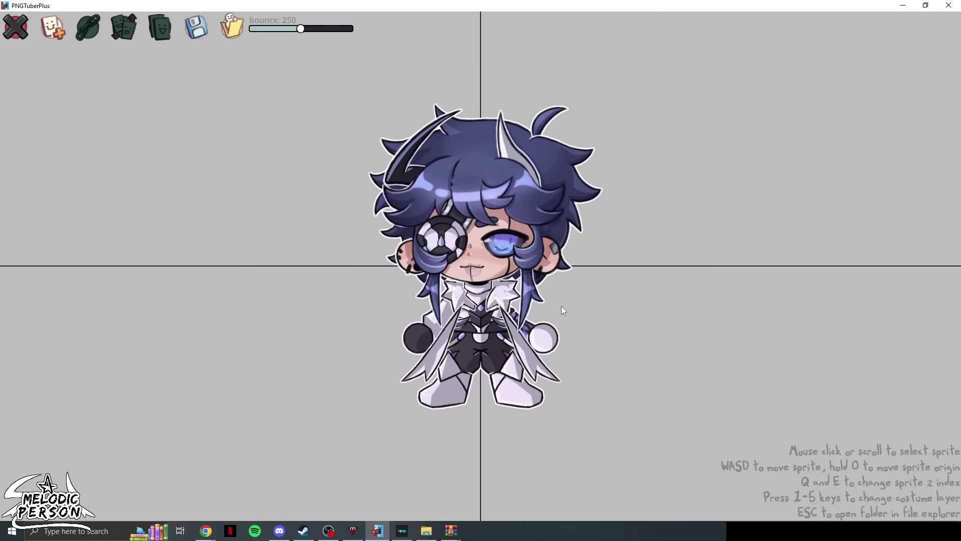
- Set the body sprite's z index to 0 and the coat tails' to -1 so the tails sit behind the body, and deselect
click(506, 299)
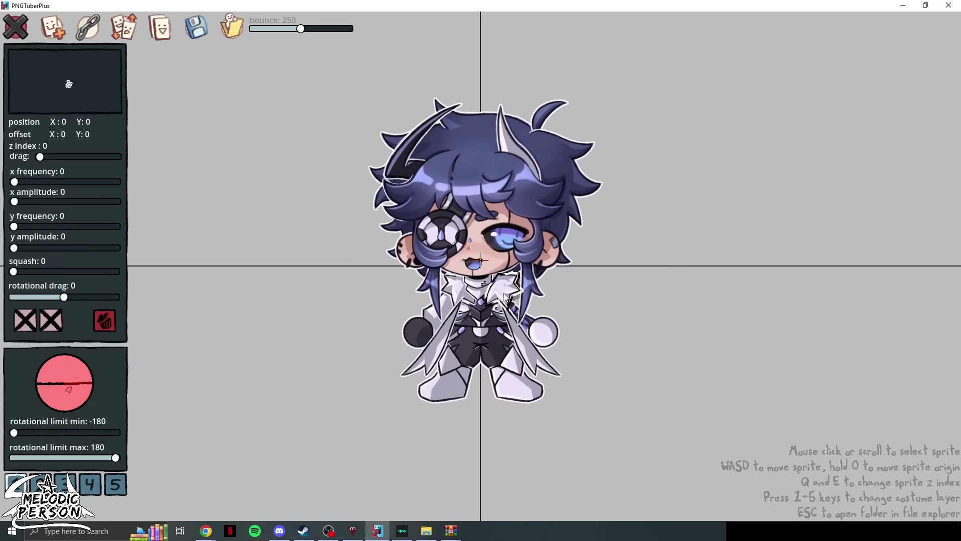
click(566, 378)
click(518, 379)
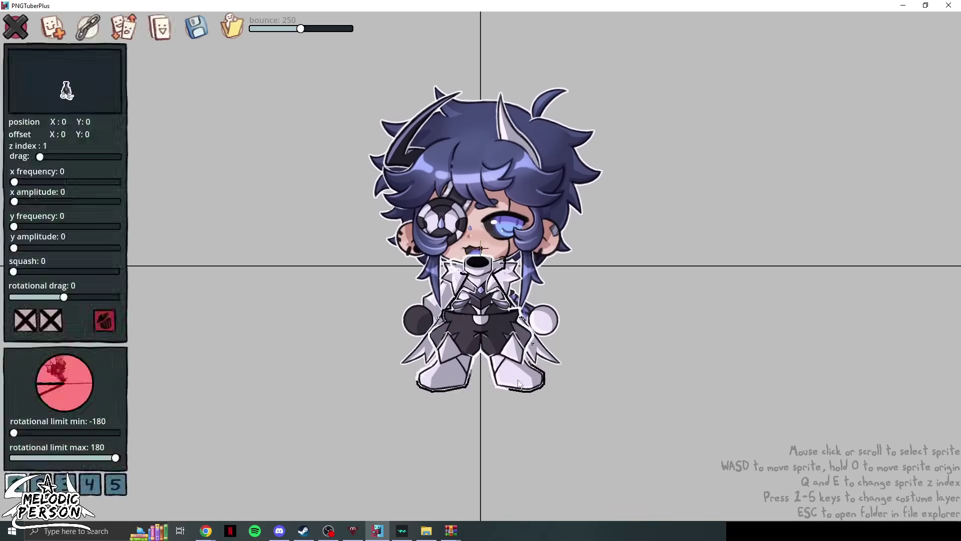
key(q)
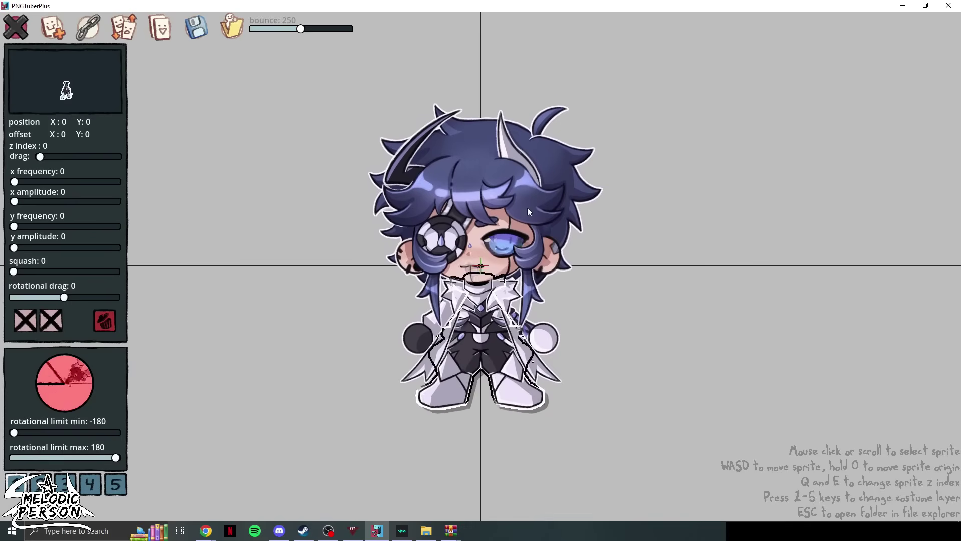
key(q)
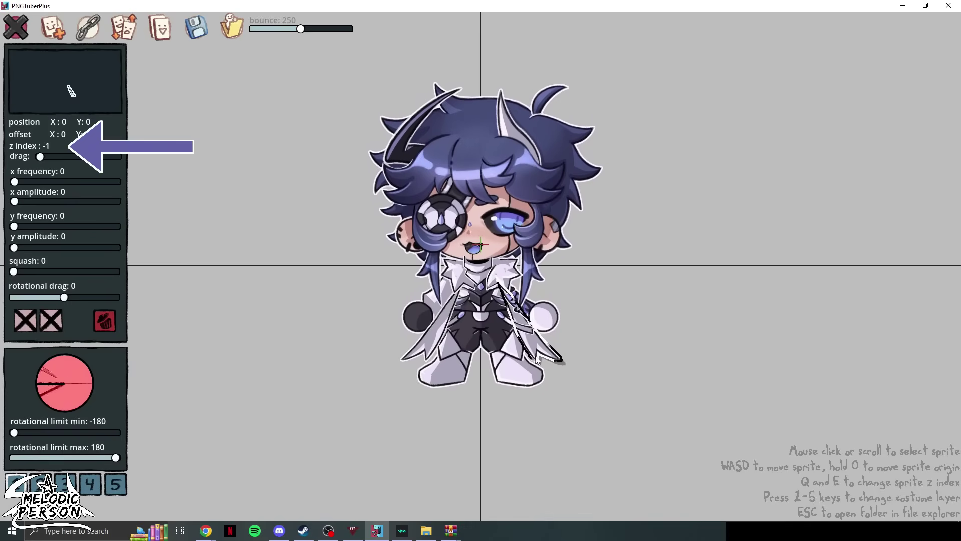
click(535, 326)
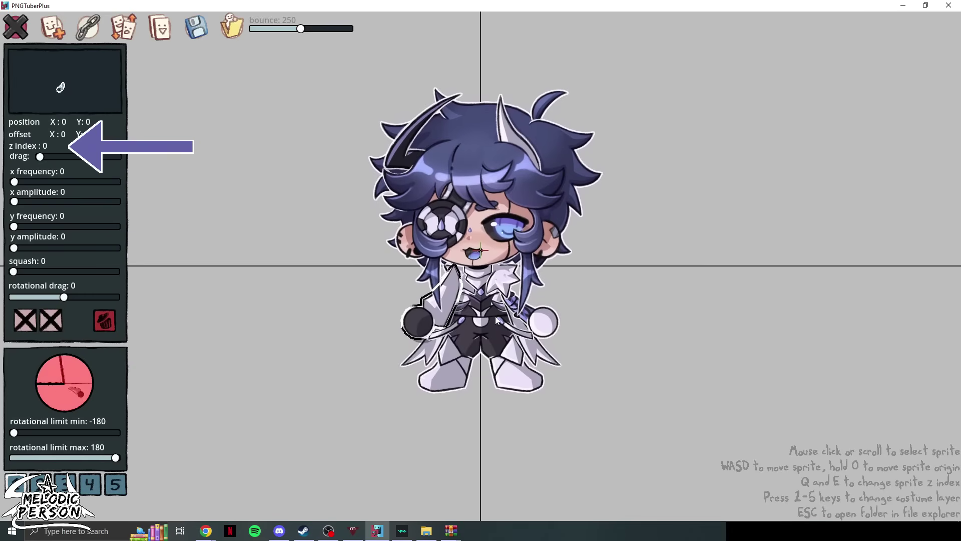
click(659, 279)
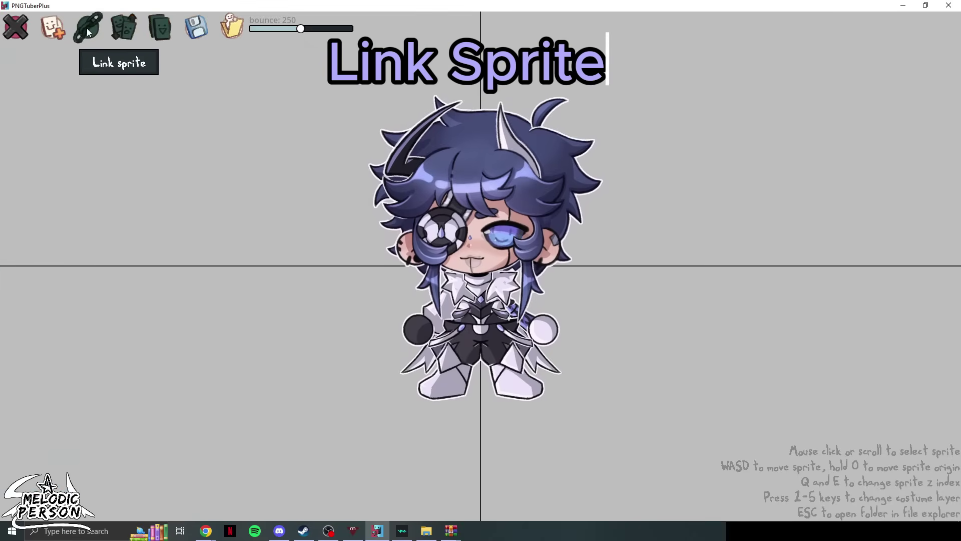
- Link the closed eye sprite to the head sprite
click(497, 235)
scroll(496, 236, down, 1)
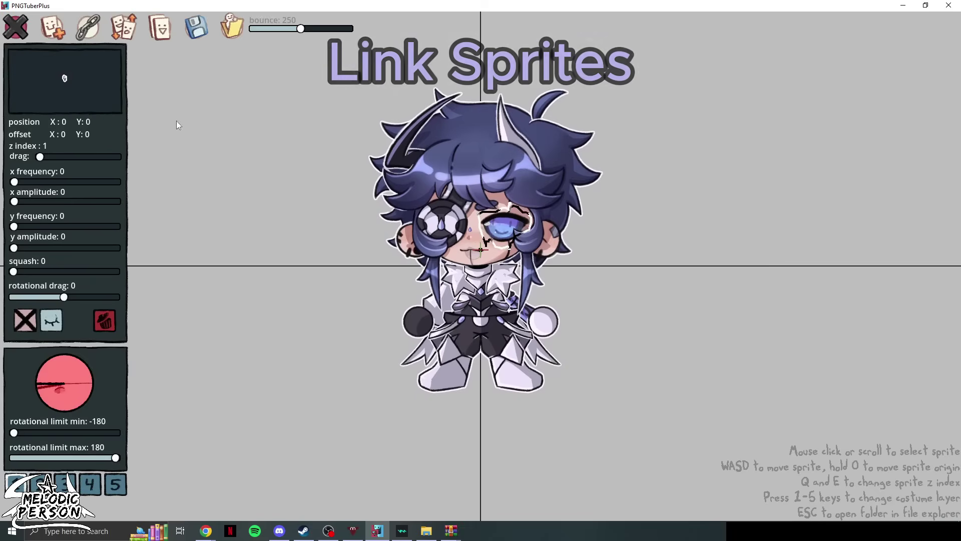
click(88, 27)
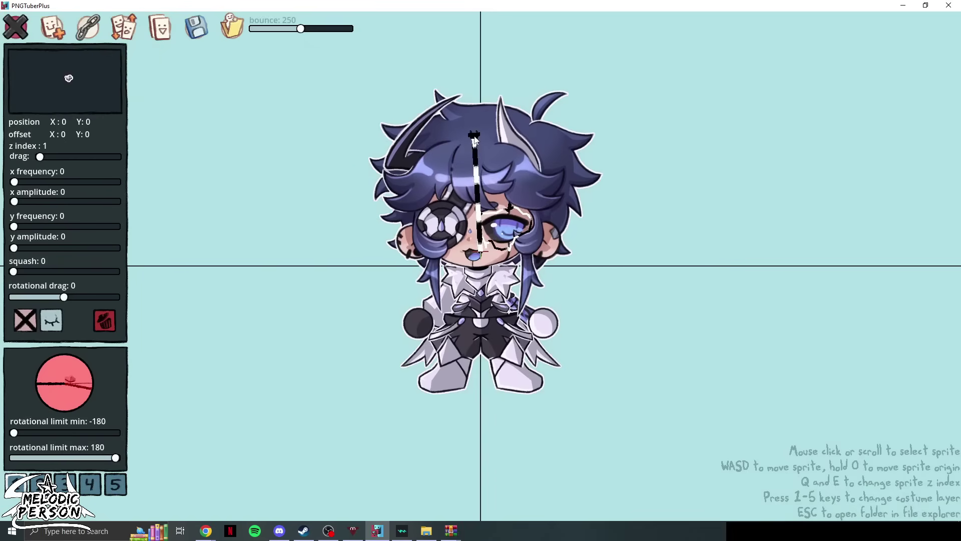
click(507, 249)
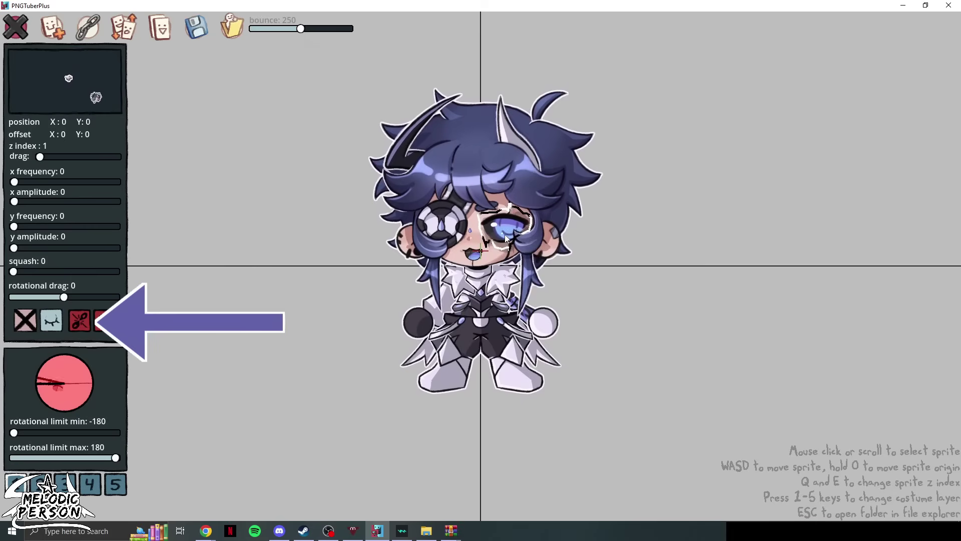
- Link the open mouth and closed mouth sprites to the head sprite, and deselect
click(472, 260)
click(87, 27)
click(483, 164)
click(473, 261)
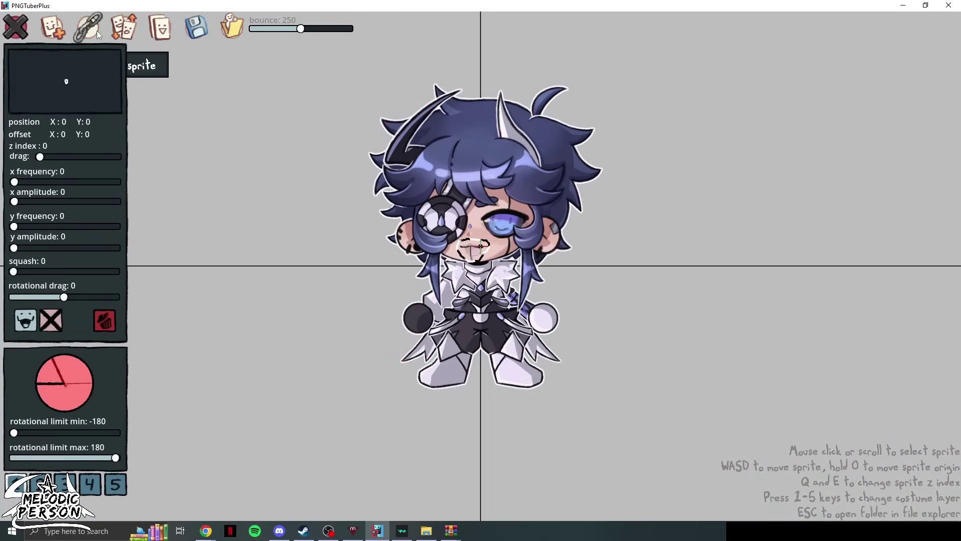
click(97, 31)
click(482, 175)
click(473, 260)
click(664, 221)
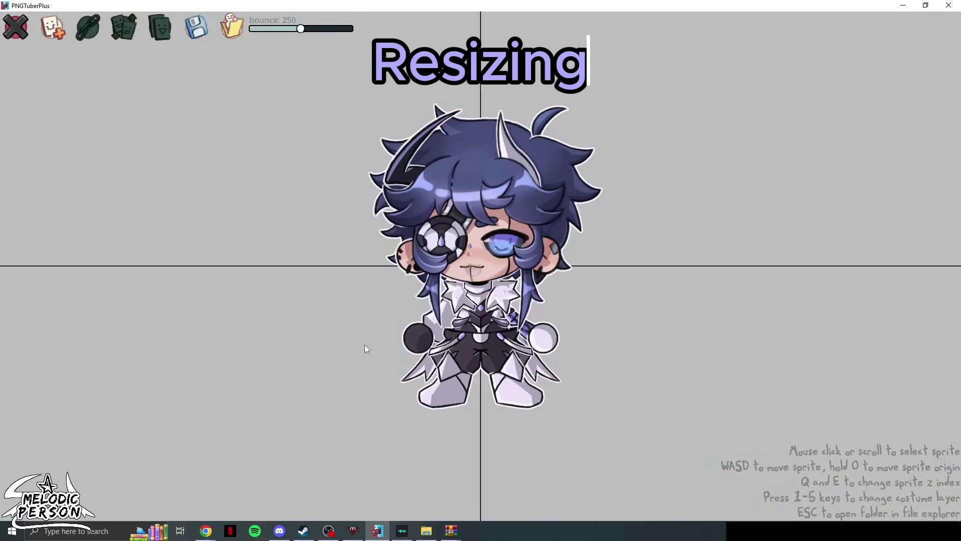
- Try the whole avatar at smaller and larger sizes on the canvas
scroll(385, 350, down, 3)
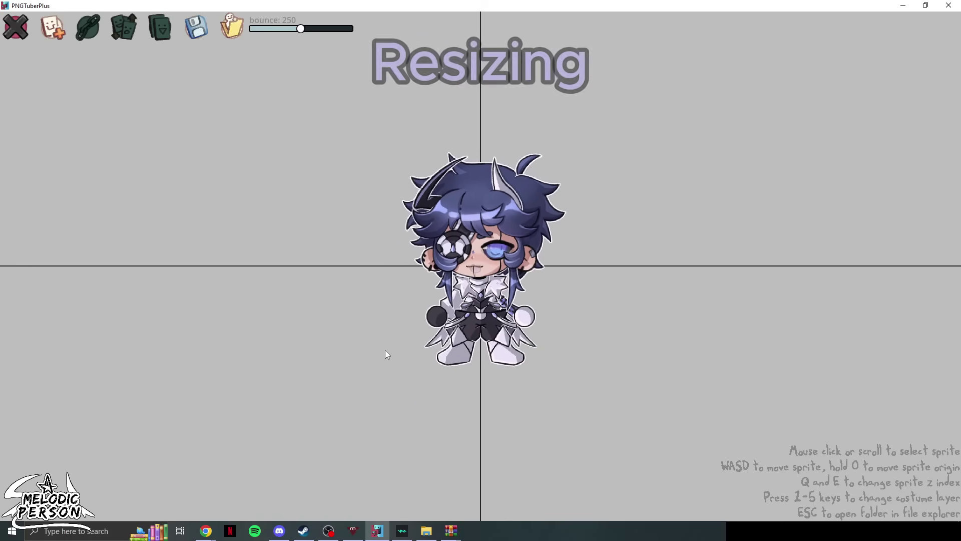
scroll(497, 237, up, 4)
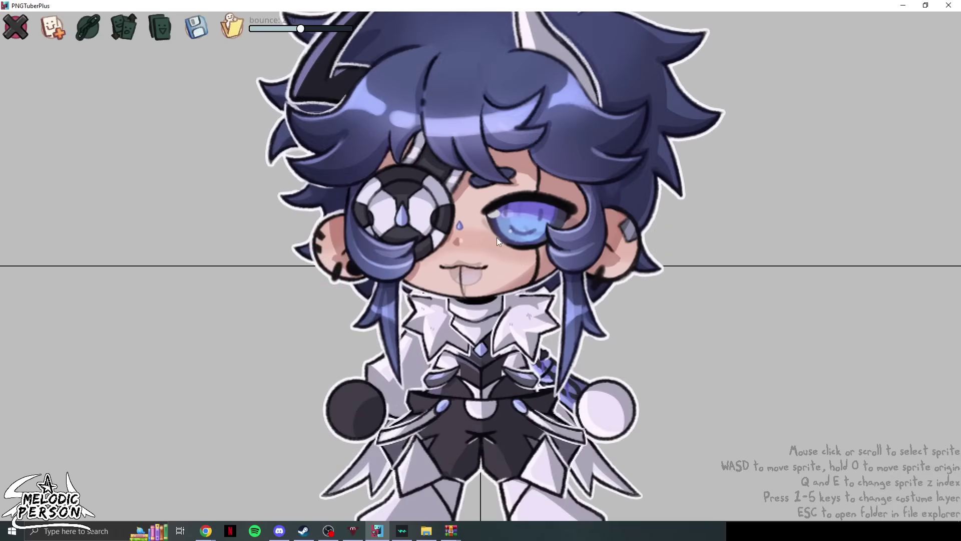
scroll(499, 234, up, 5)
scroll(499, 229, down, 2)
scroll(499, 229, down, 3)
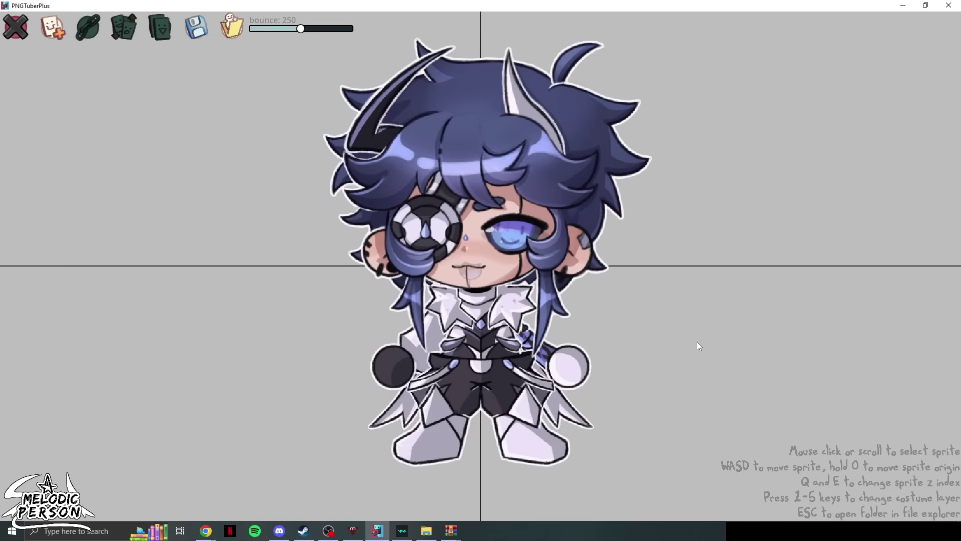
scroll(605, 267, down, 1)
click(609, 309)
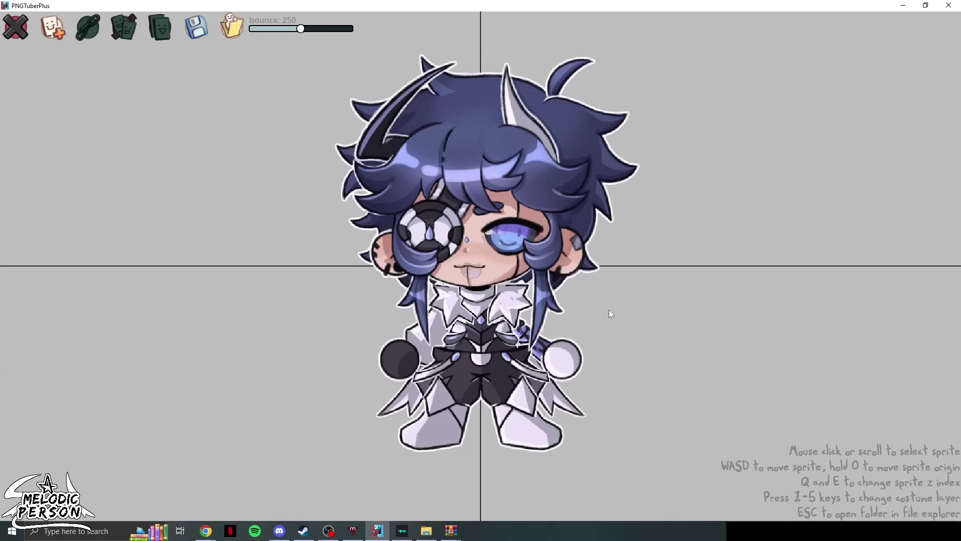
scroll(583, 311, up, 1)
scroll(305, 130, down, 1)
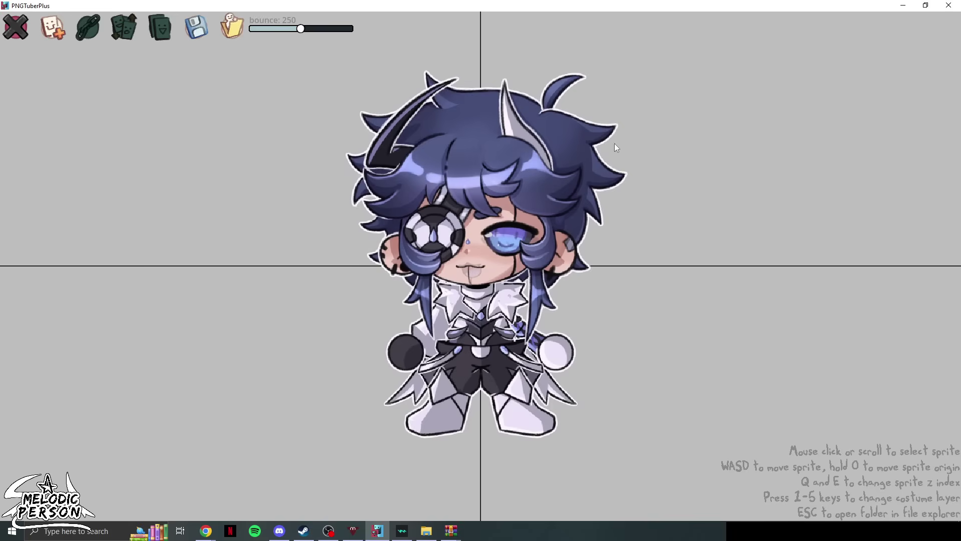
- Look through the defaultAvatar folder for a replacement image for the head sprite, and cancel the replacement
click(600, 145)
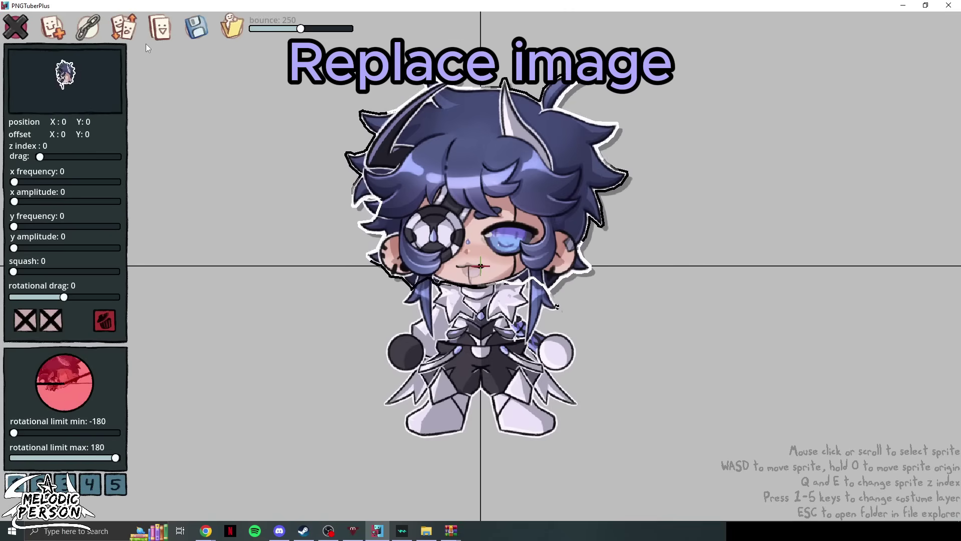
click(126, 30)
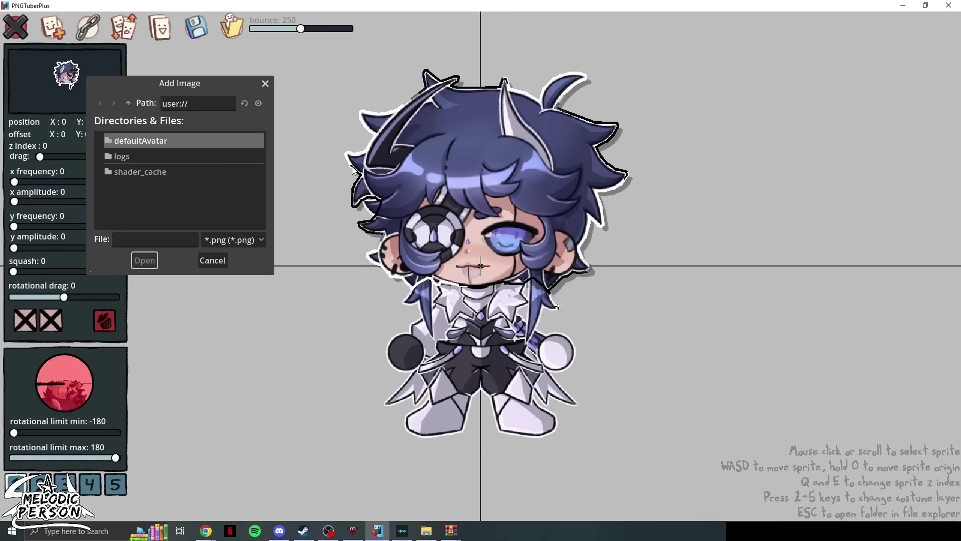
double_click(201, 140)
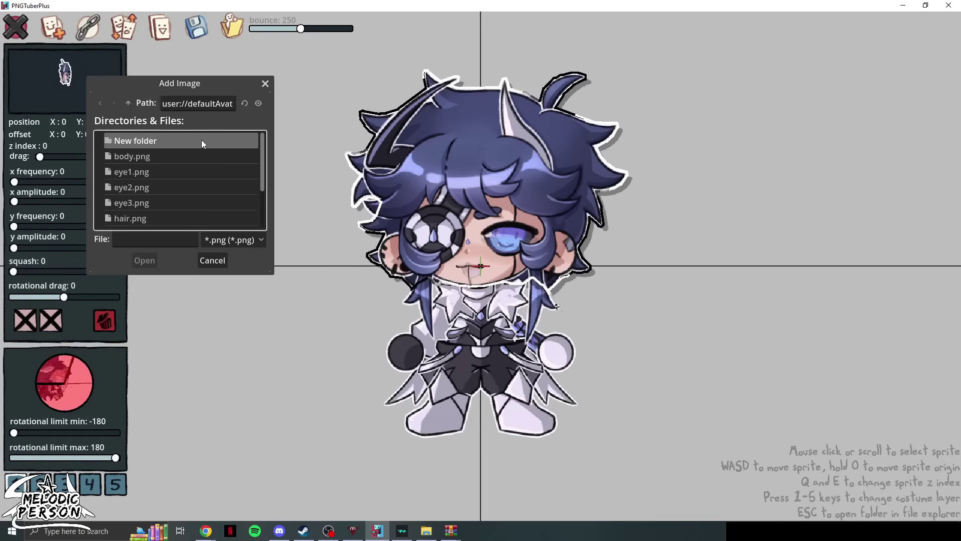
scroll(185, 179, down, 2)
scroll(195, 186, up, 2)
click(265, 83)
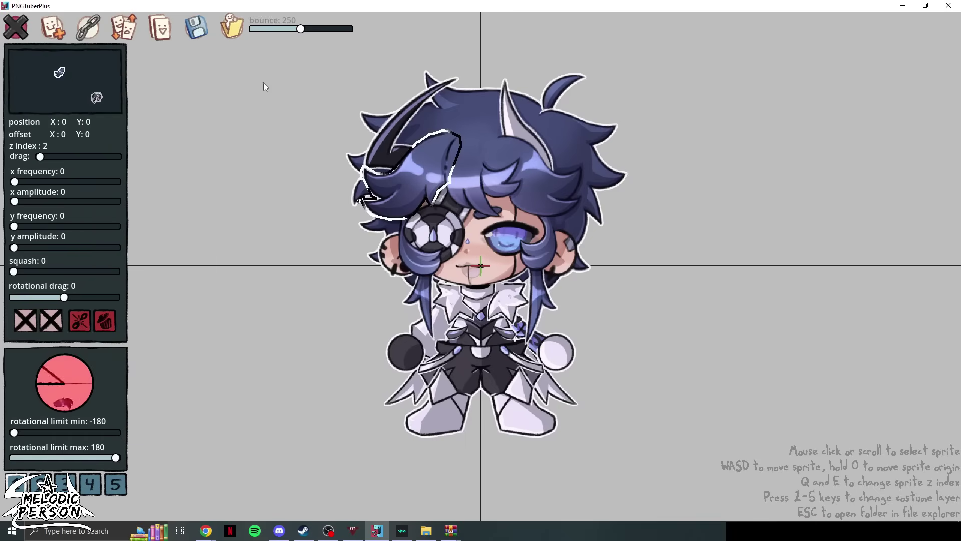
click(306, 186)
click(479, 250)
click(561, 187)
click(594, 159)
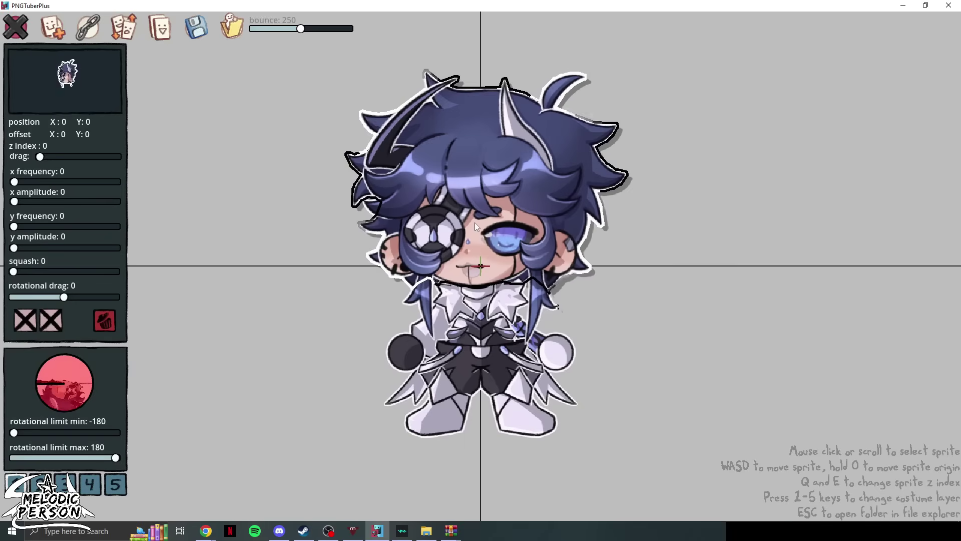
click(410, 232)
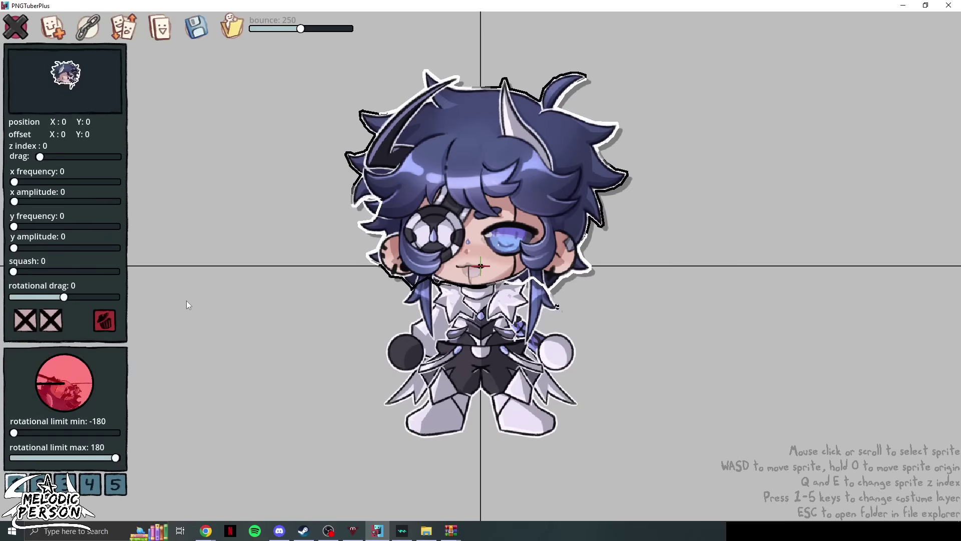
click(294, 291)
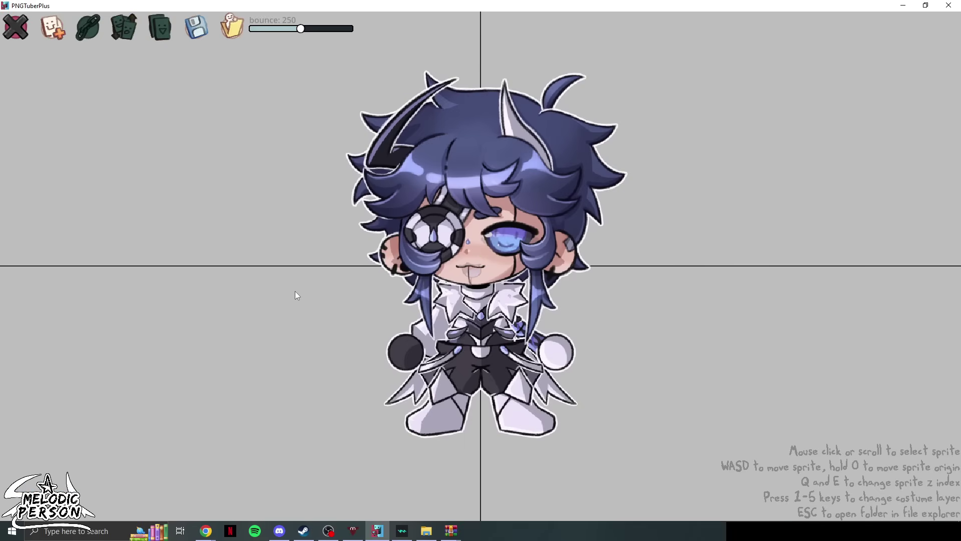
- Set the head sprite's squash to 18 and deselect it to preview the bounce
click(484, 267)
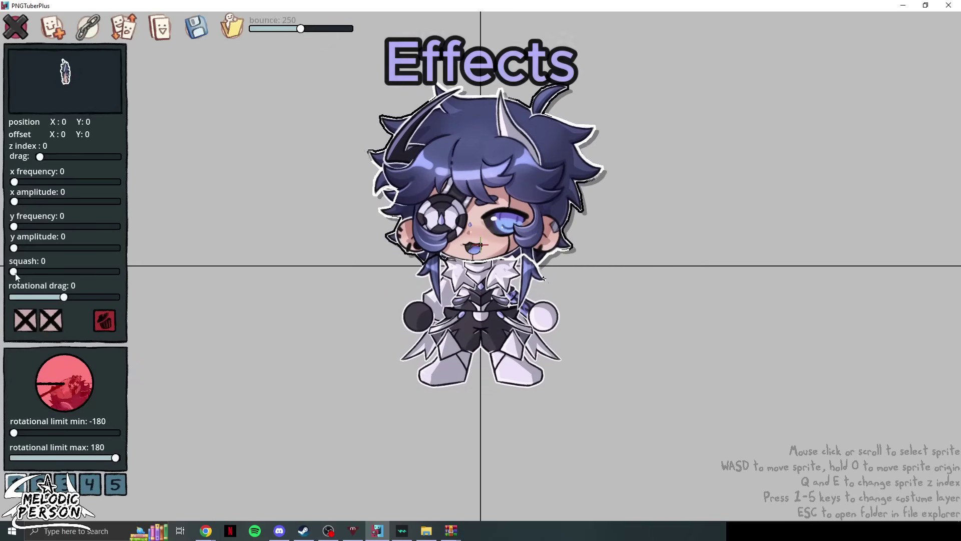
drag(14, 271, 46, 274)
click(239, 326)
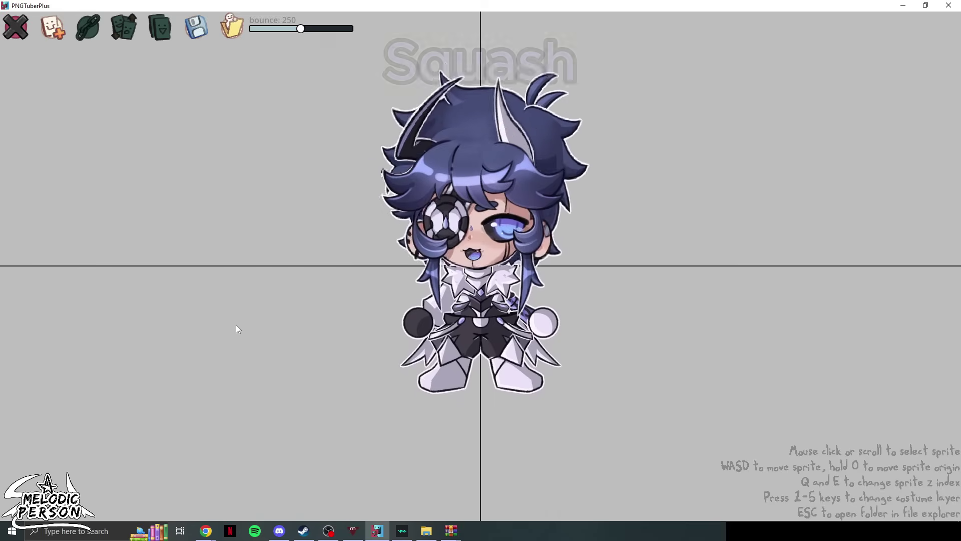
click(496, 242)
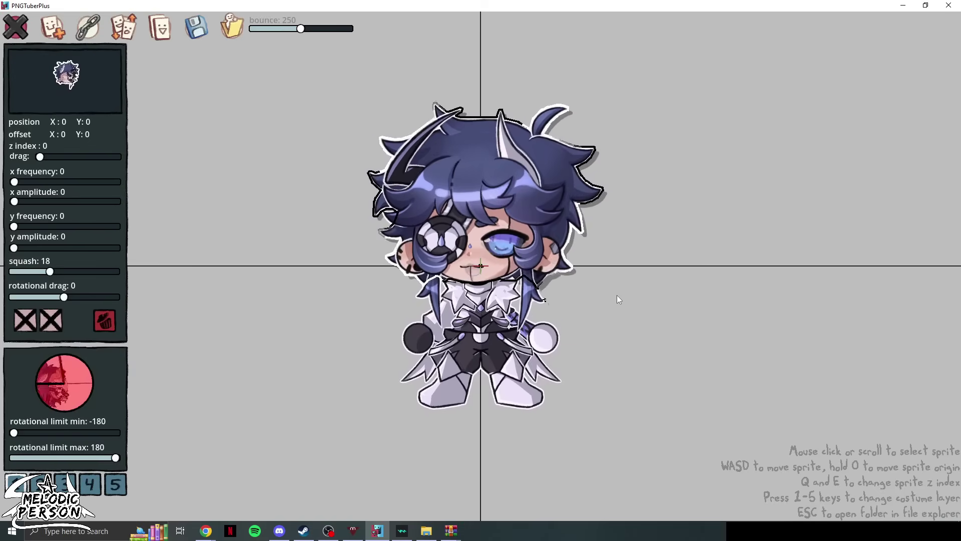
click(604, 293)
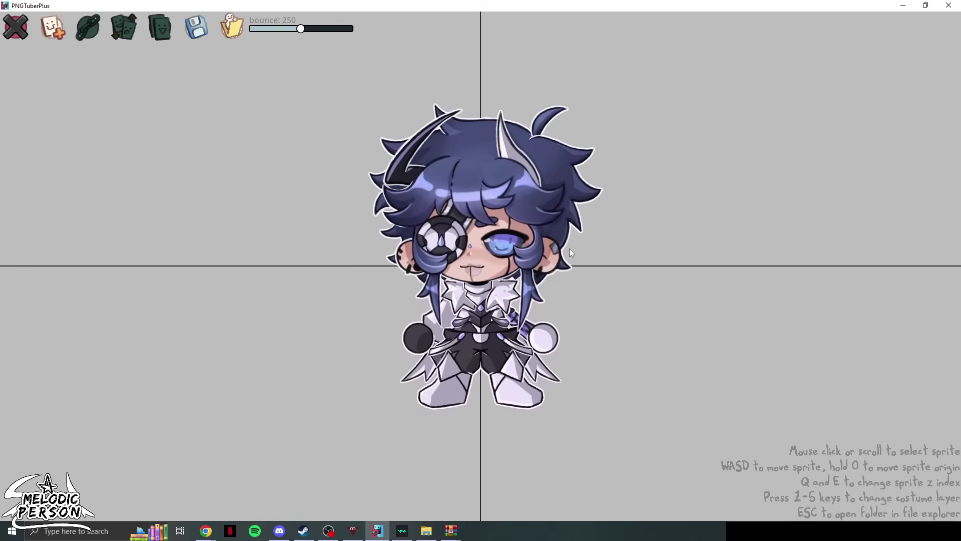
- Try a squash of 2.7 on the head sprite, reset it to 0, and deselect
click(552, 245)
drag(49, 271, 18, 271)
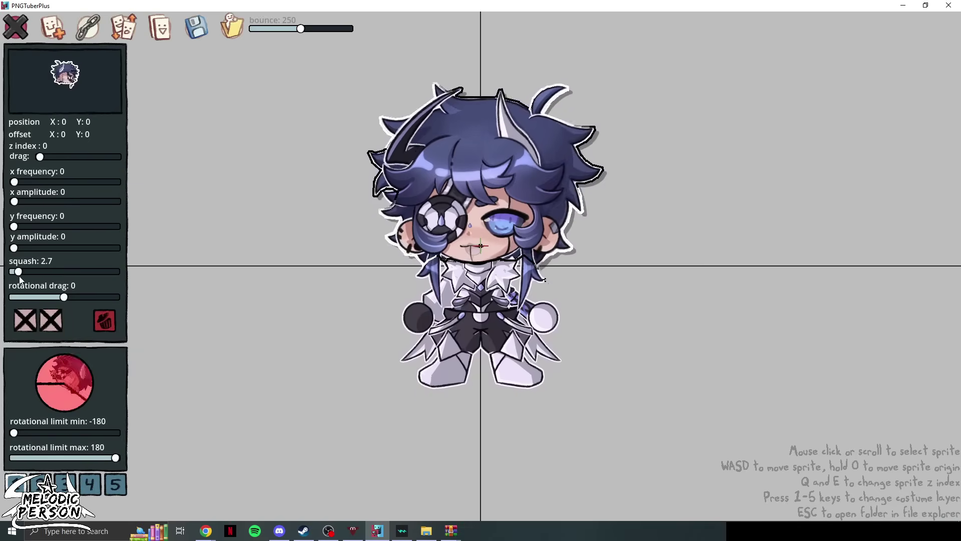
click(278, 315)
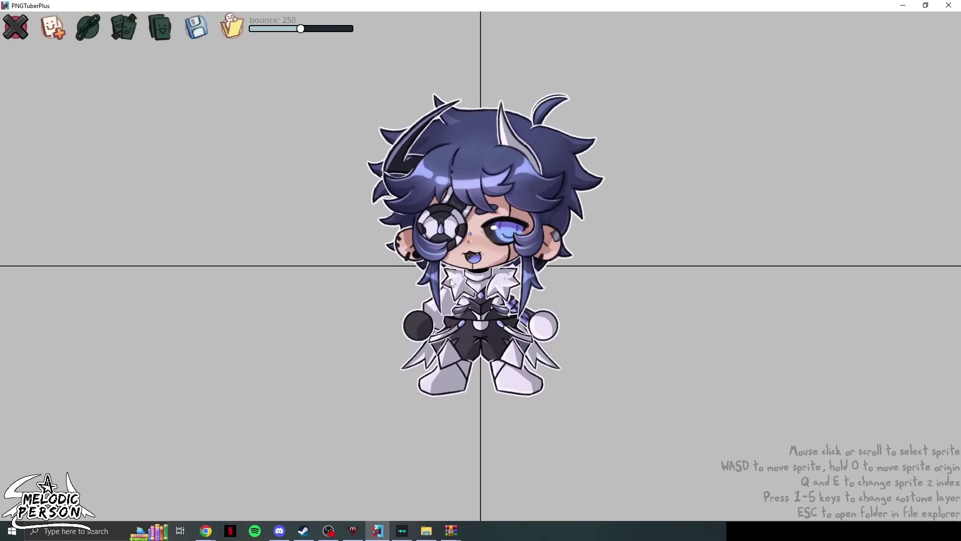
click(538, 246)
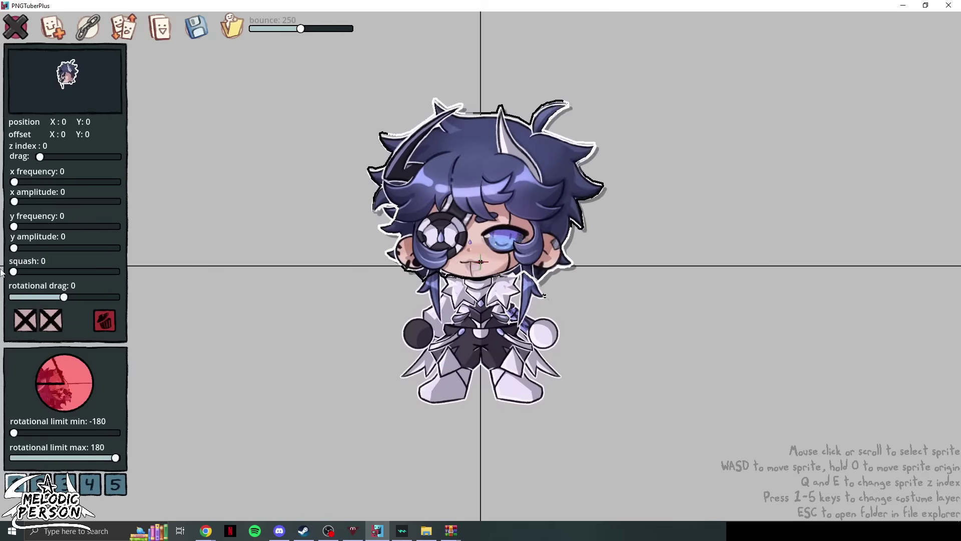
click(277, 319)
- Link the side hair strand and front bang sprites to the head sprite, check the upper side hair's link, and deselect
click(431, 278)
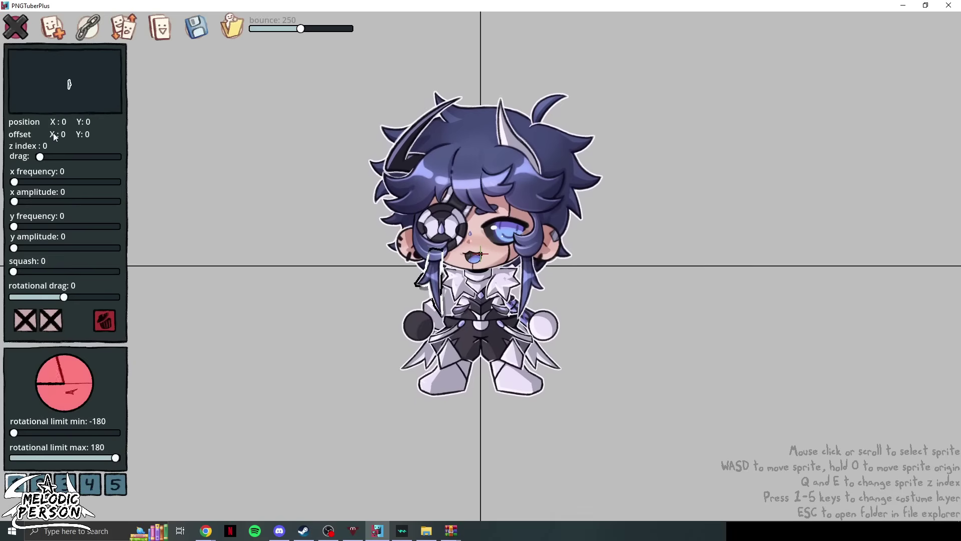
click(530, 243)
click(87, 26)
click(479, 185)
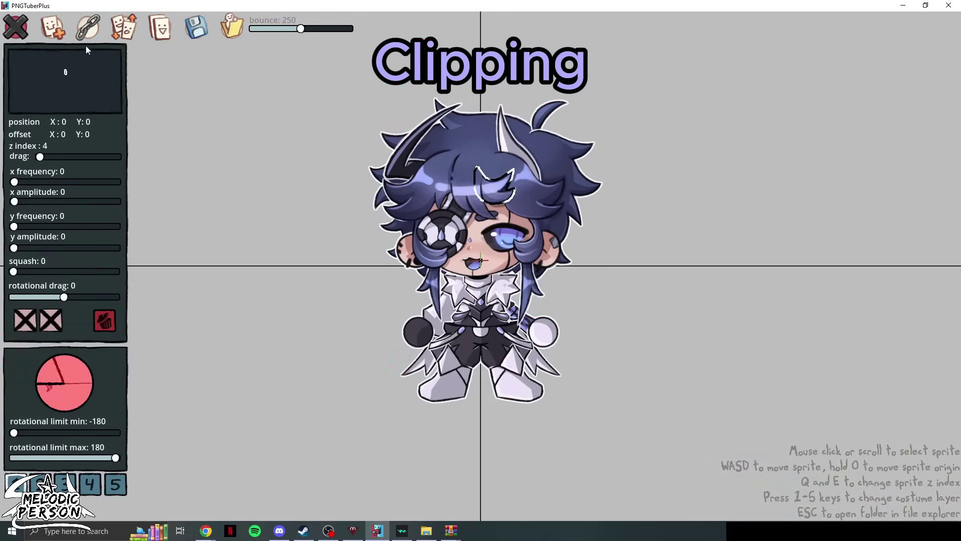
click(477, 139)
click(468, 133)
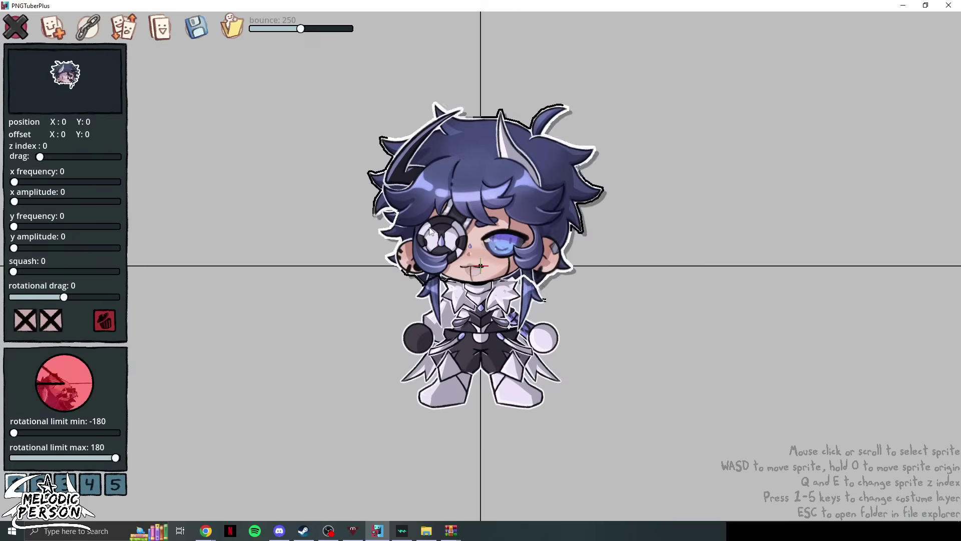
click(529, 203)
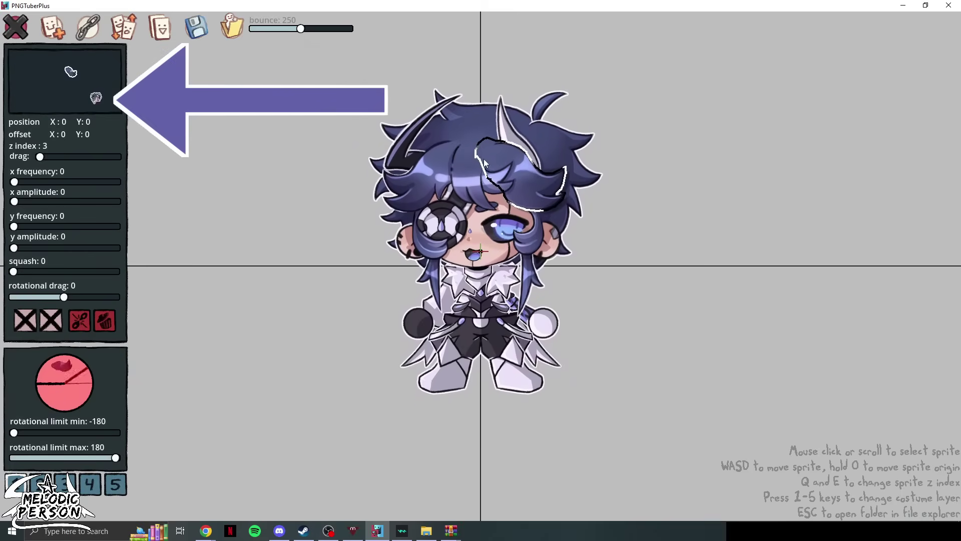
click(469, 260)
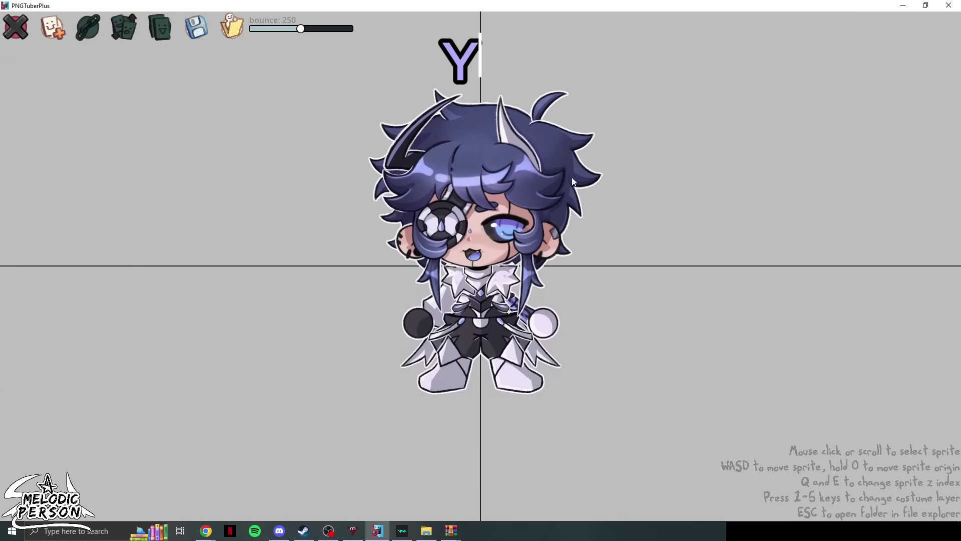
- Give the head sprite a vertical wobble with y frequency 0.01 and y amplitude 5, and deselect it
click(571, 177)
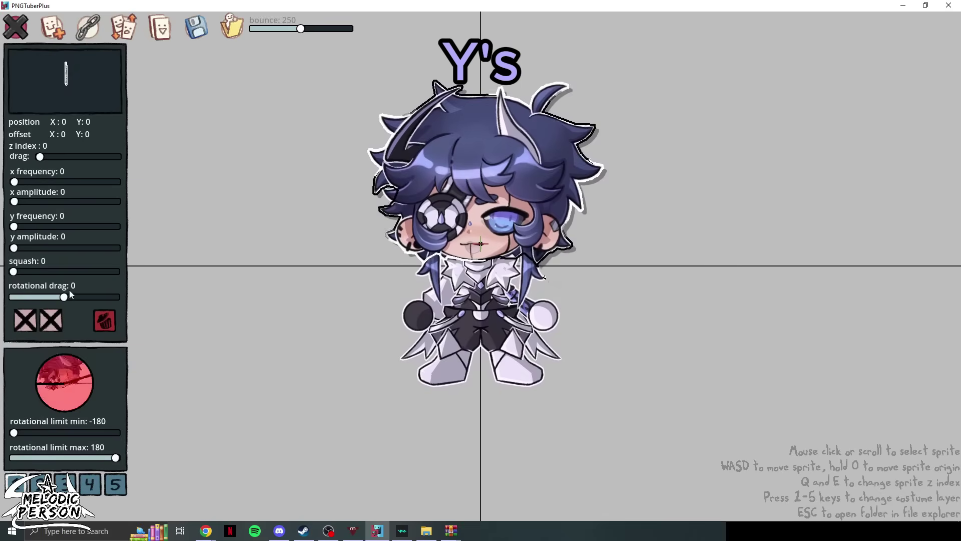
drag(14, 226, 14, 248)
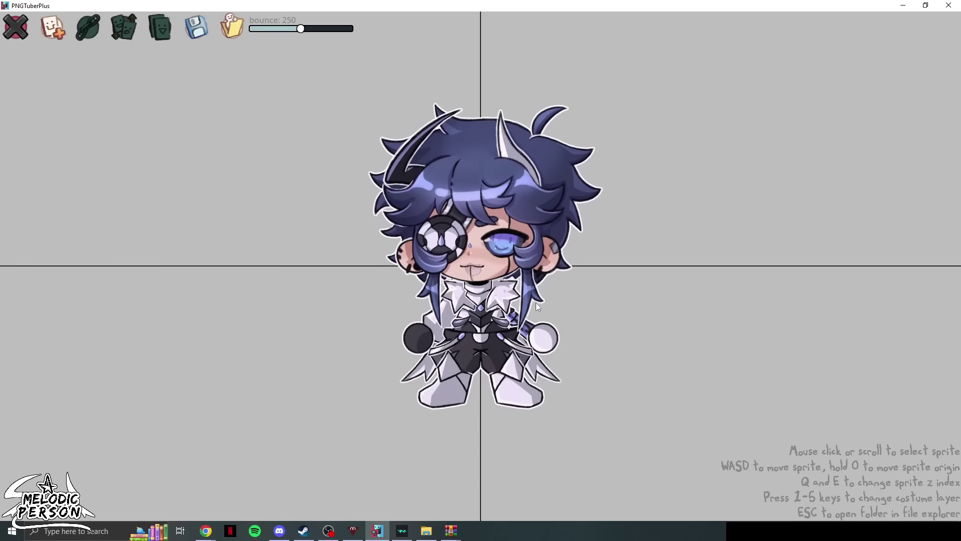
click(486, 294)
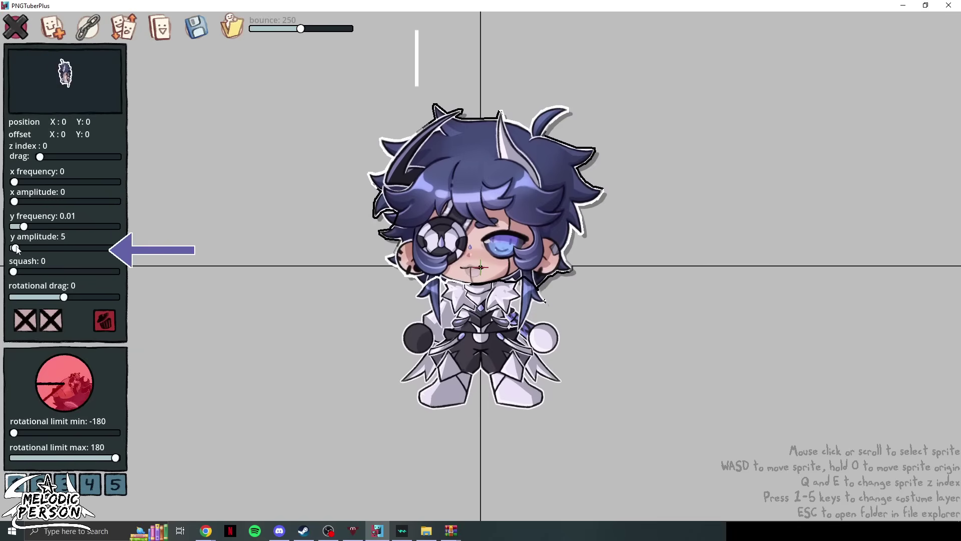
click(289, 304)
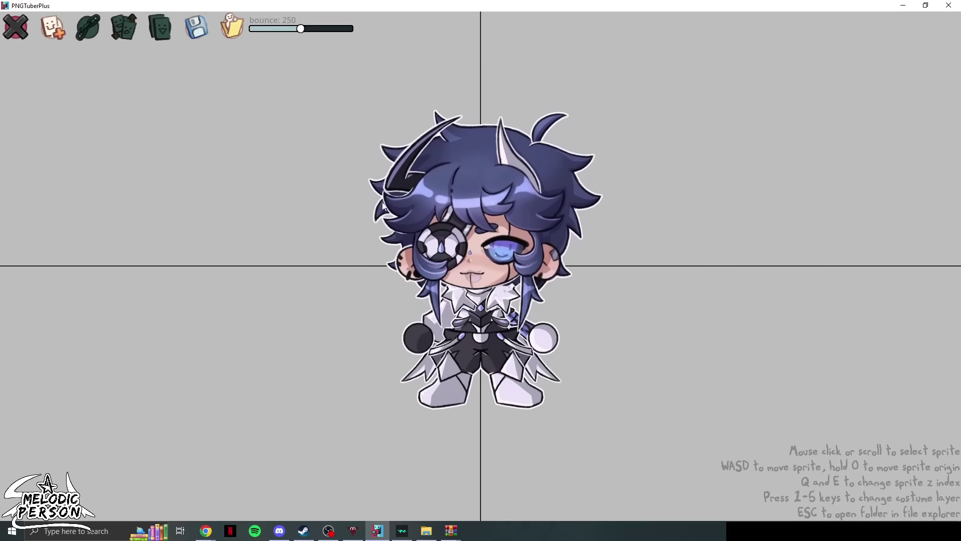
- Raise the head sprite's y amplitude to 40 and its y frequency to 0.06, and preview the movement
click(435, 279)
click(617, 287)
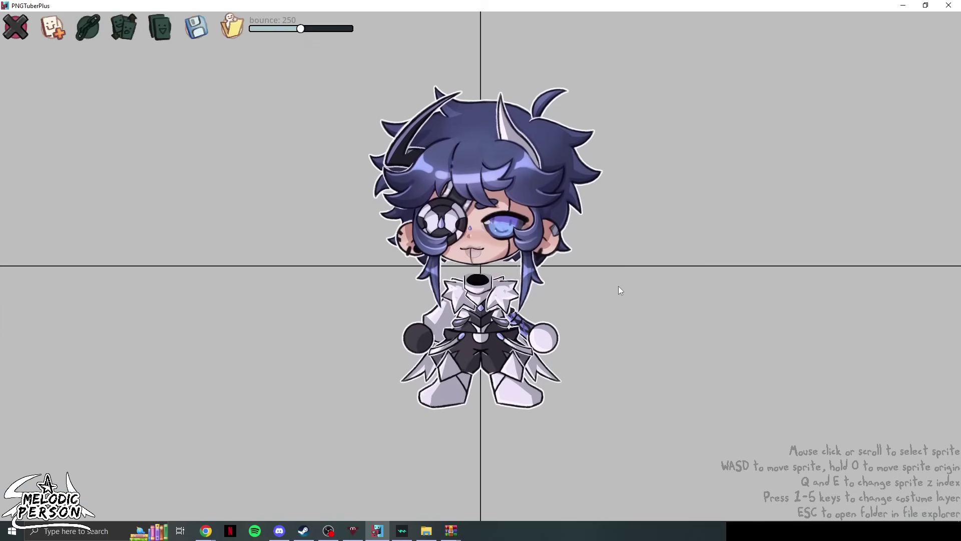
click(544, 279)
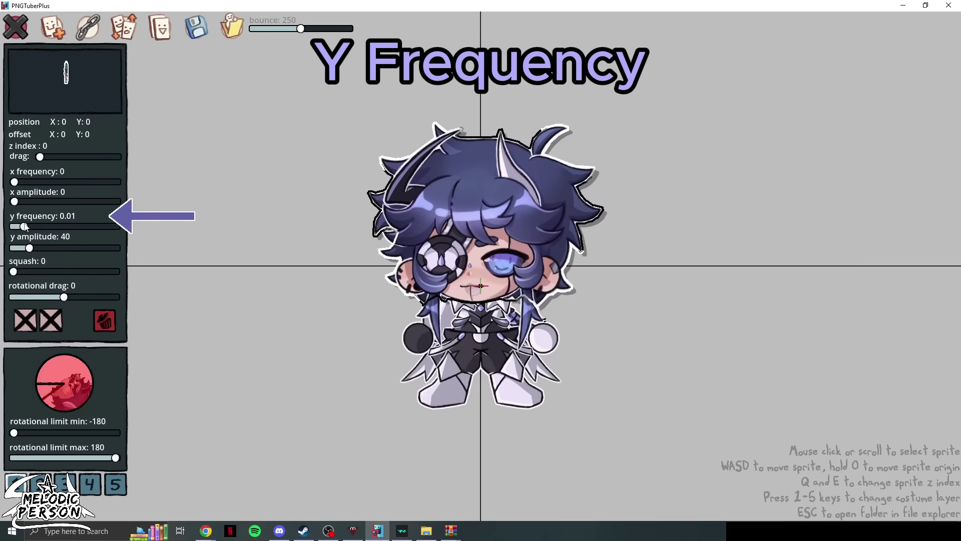
drag(24, 226, 61, 227)
click(284, 291)
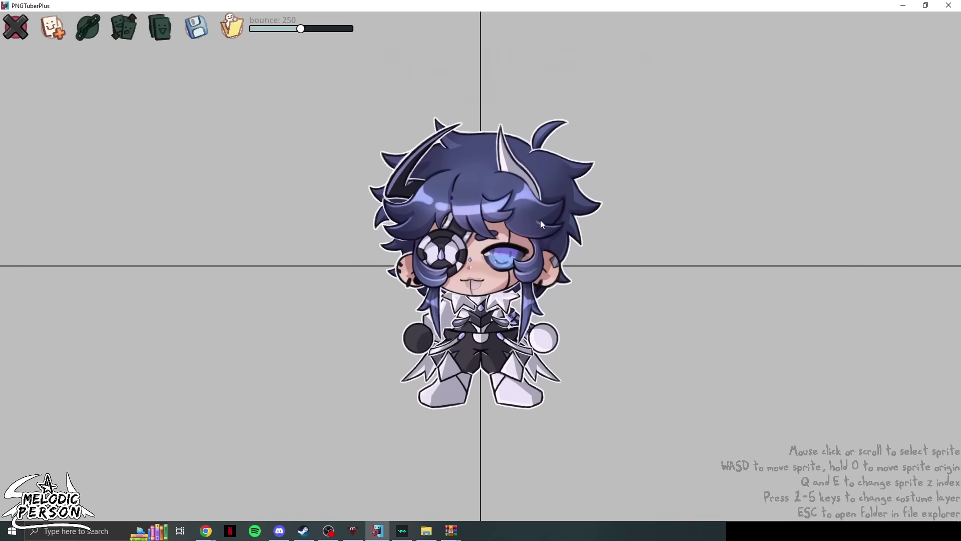
- Lower the head sprite's y amplitude to 7 and deselect it to preview the movement
click(403, 244)
click(403, 244)
drag(30, 249, 18, 249)
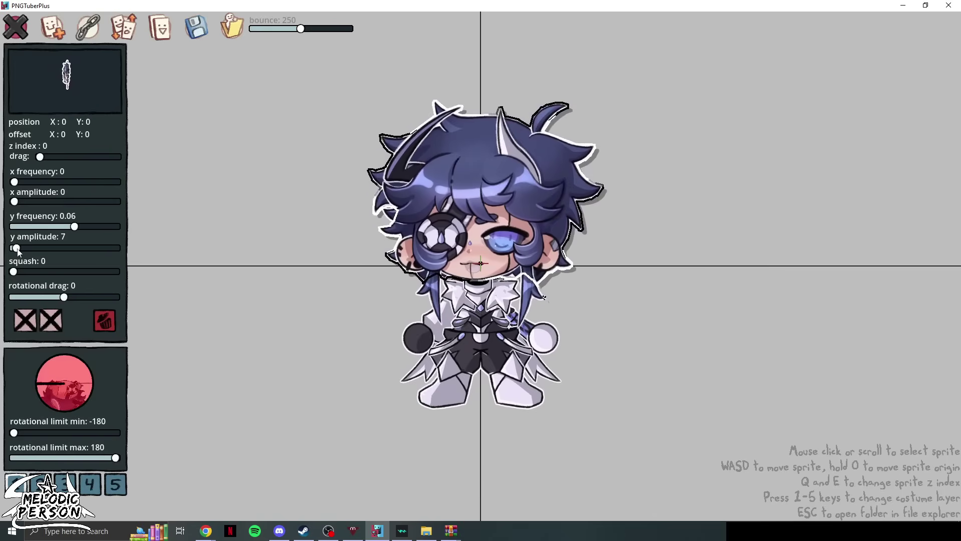
click(307, 344)
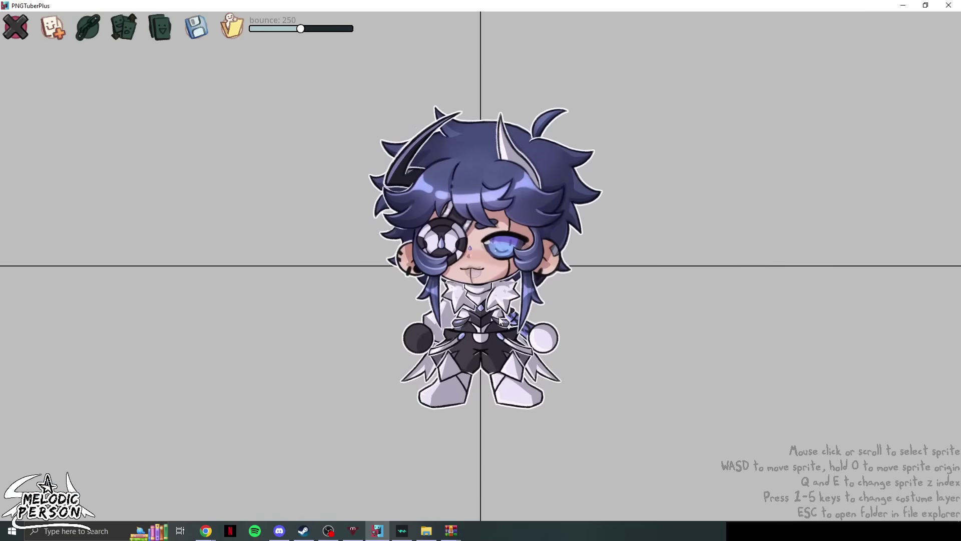
- Replace the head sprite's vertical wobble with a horizontal one, using an x amplitude of 16, and preview the movement
click(403, 244)
drag(18, 249, 32, 227)
click(609, 293)
click(579, 169)
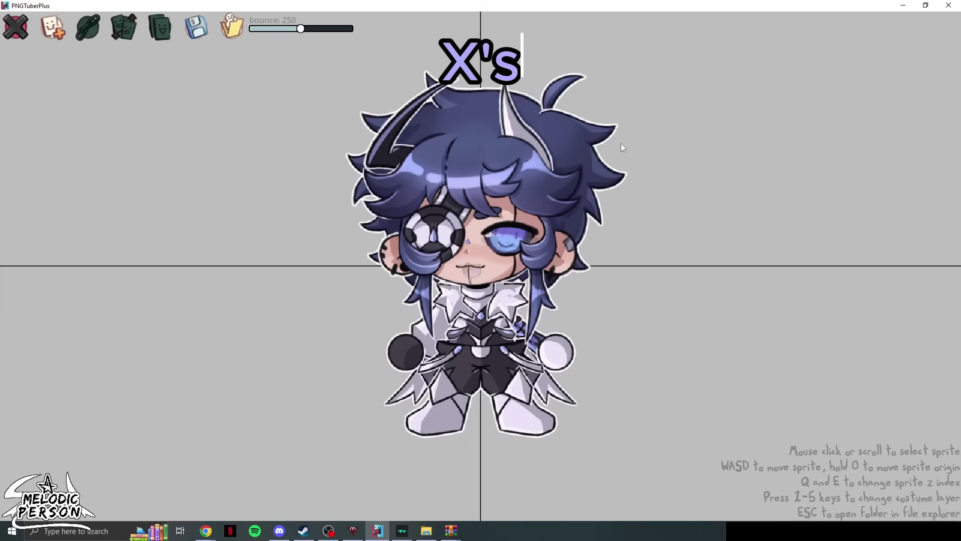
click(630, 146)
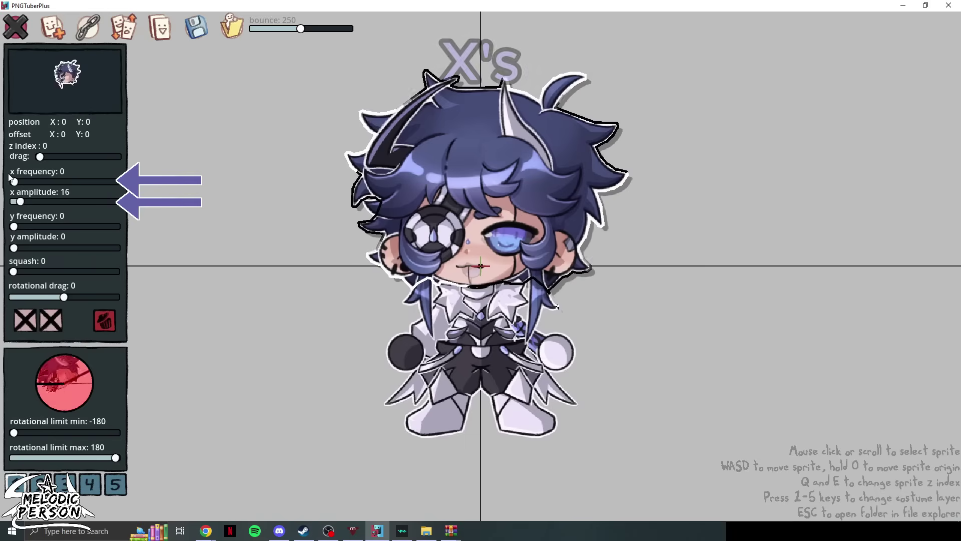
drag(16, 184, 19, 184)
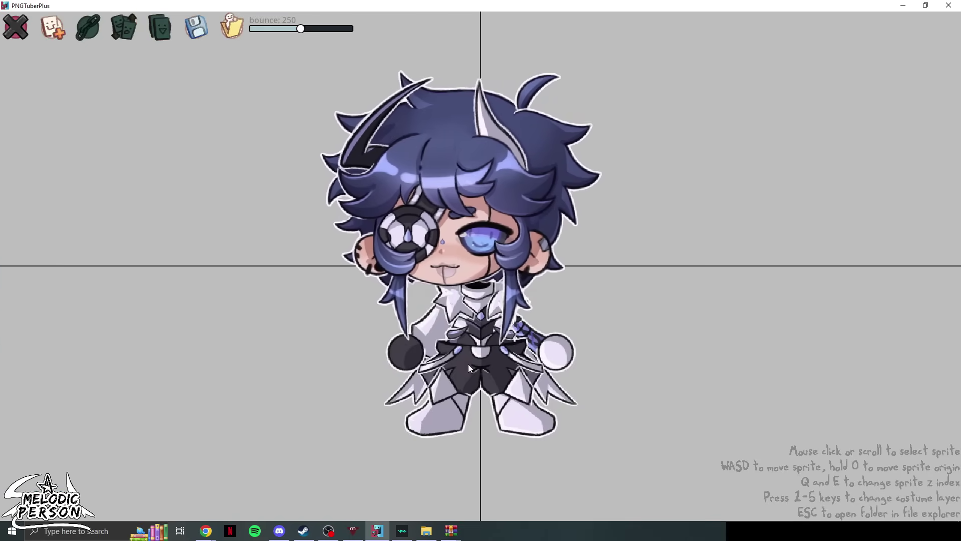
- Link the body sprite to the head and give the head a vertical wobble to preview them moving together
scroll(188, 173, down, 1)
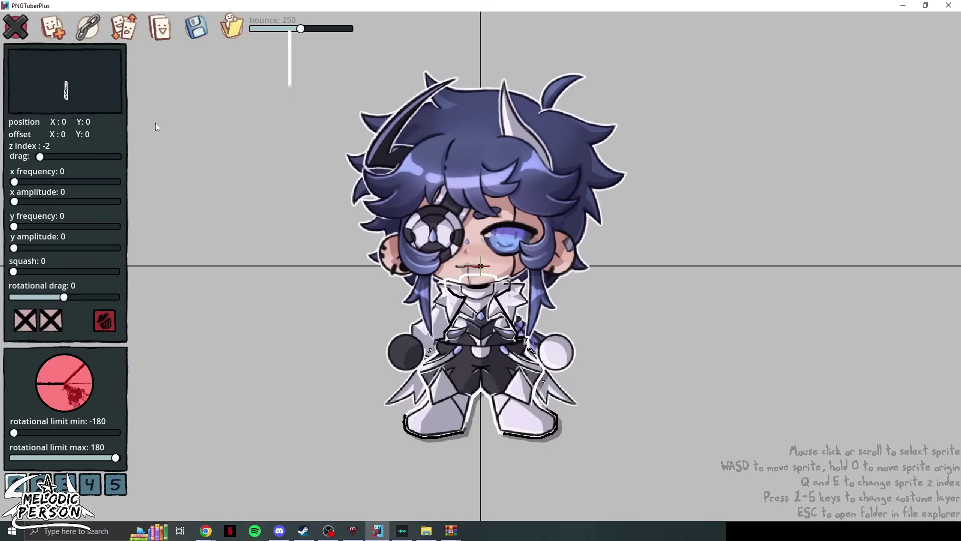
scroll(186, 168, down, 1)
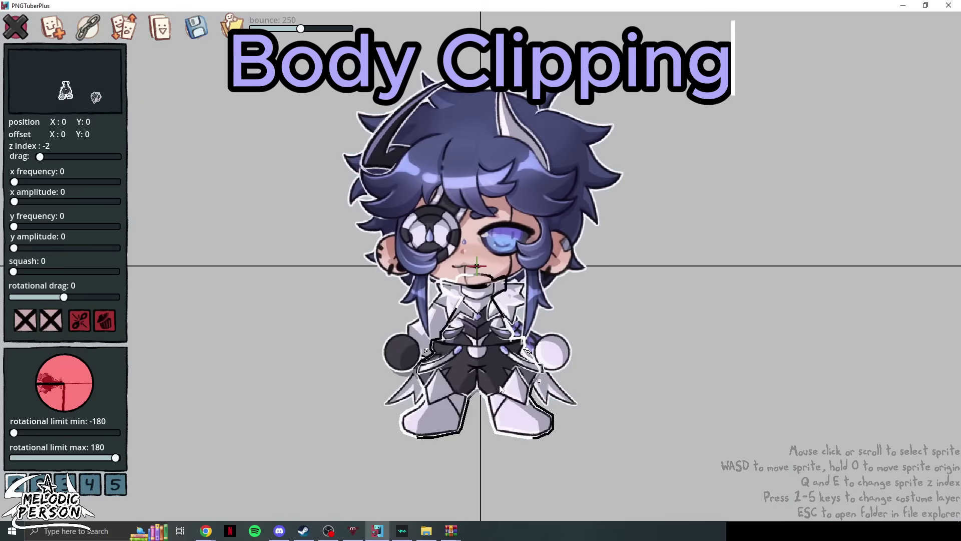
scroll(486, 379, down, 1)
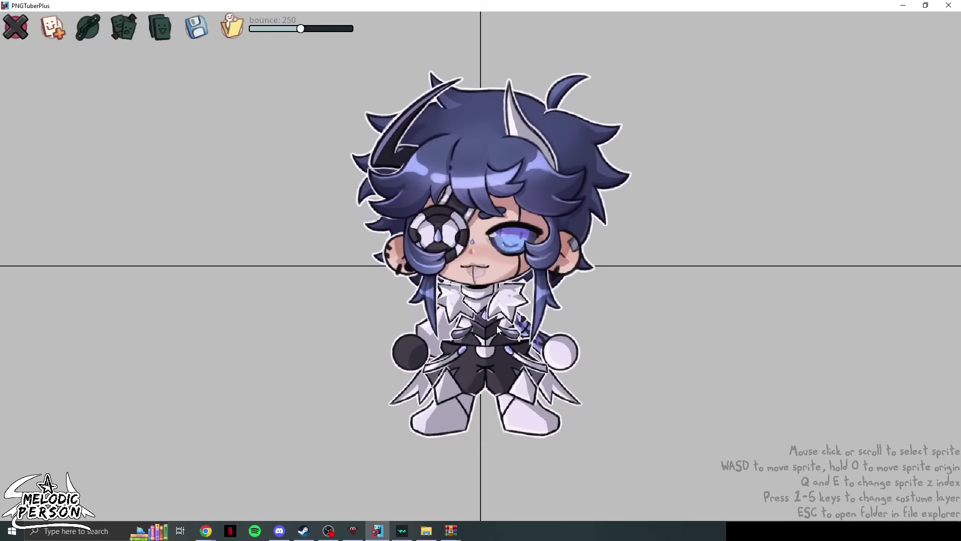
click(533, 205)
drag(15, 227, 20, 248)
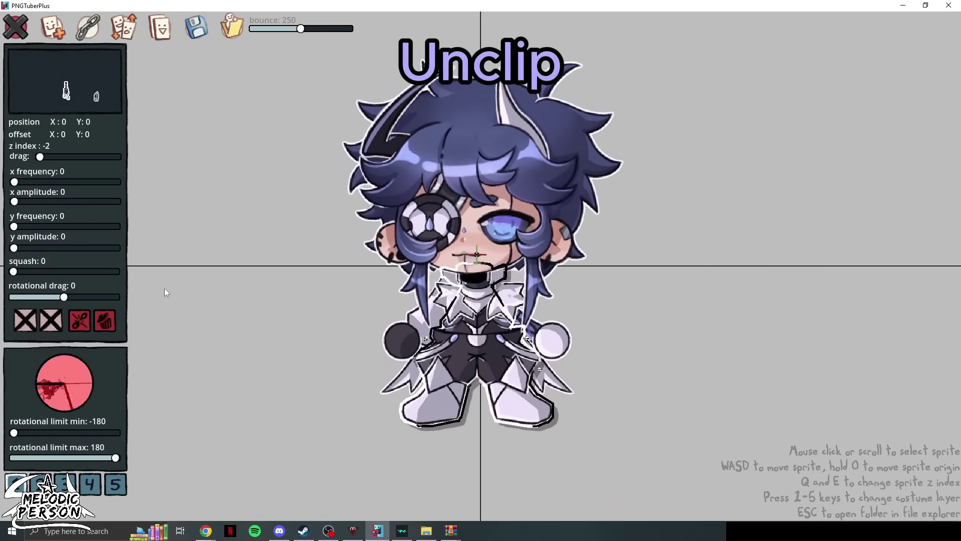
- Unlink the body sprite from the head and shift it up and down, returning it to Y 0
click(81, 320)
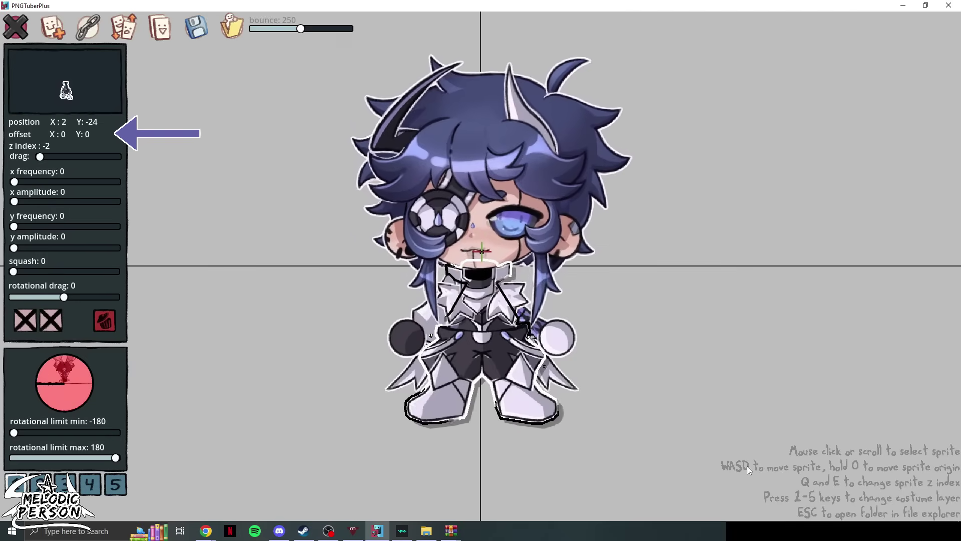
key(s)
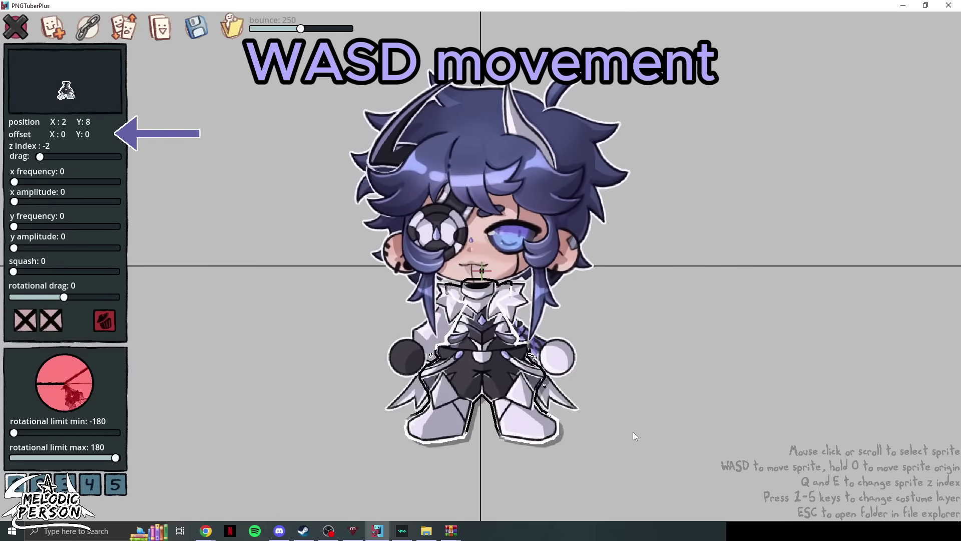
key(w)
key(s)
key(s)
key(s)
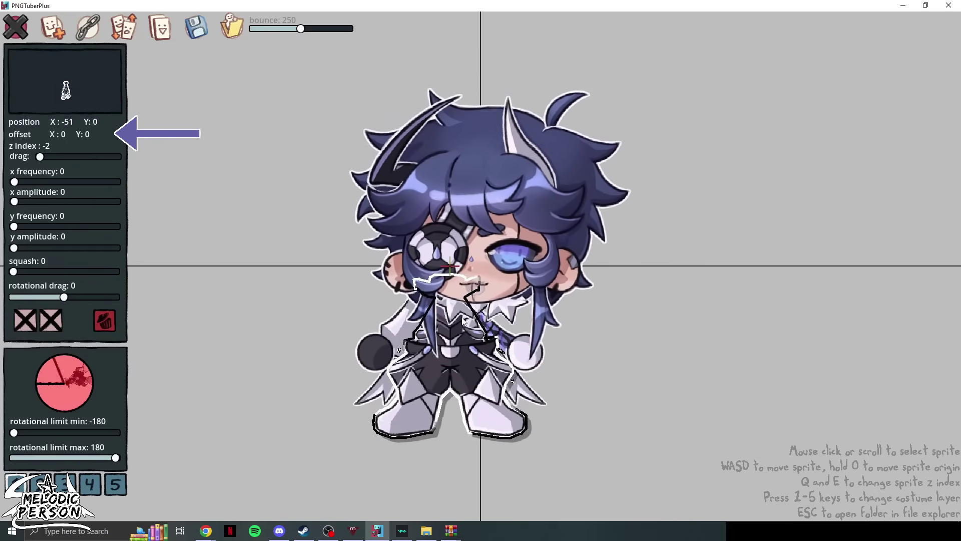
- Shift the body sprite sideways in both directions and bring it back to the center beneath the head
key(d)
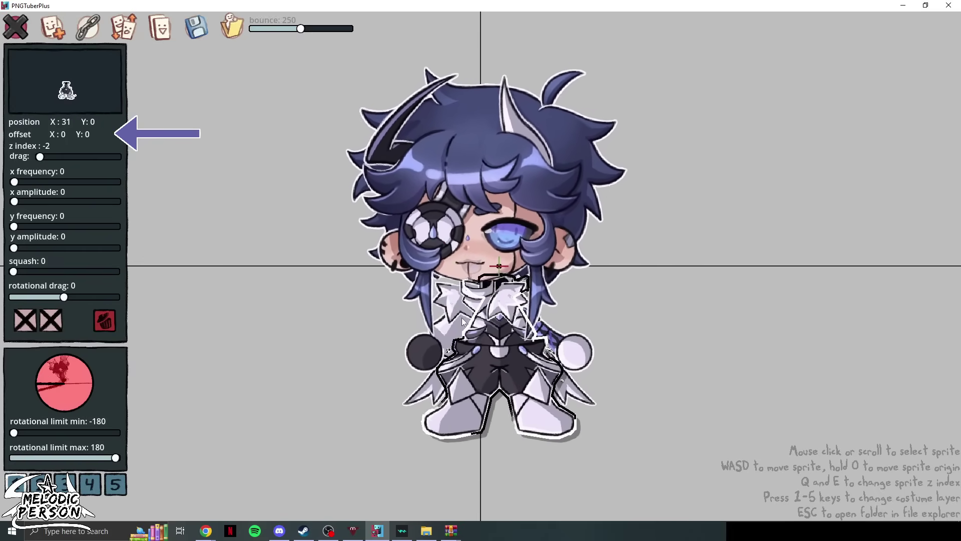
key(a)
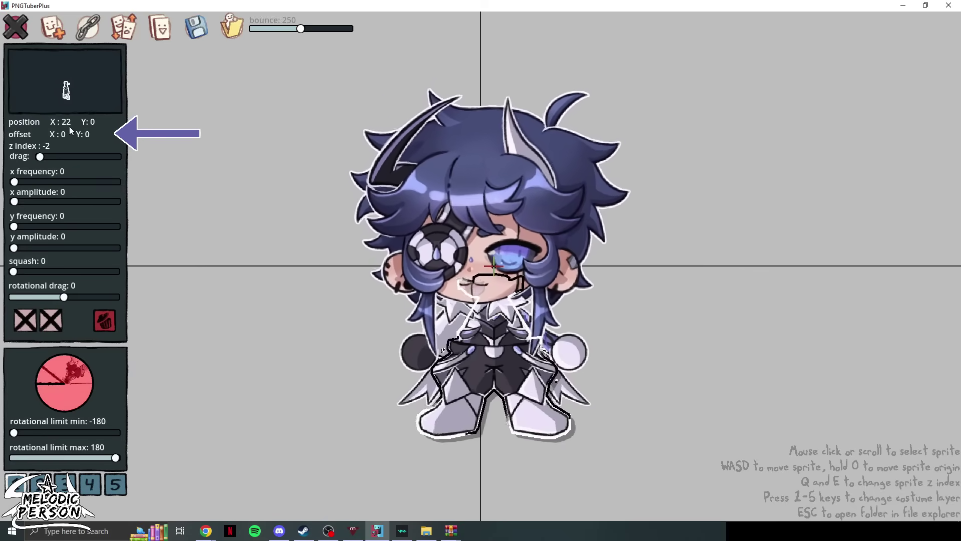
key(a)
key(a)
key(a)
key(a)
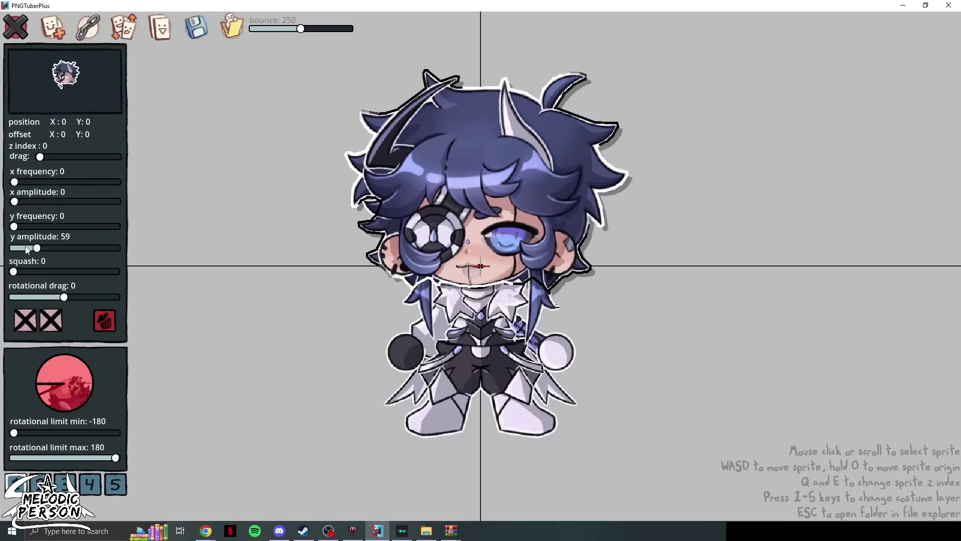
- Set the head sprite's y frequency to 0.009 and increase its drag, deselecting it to preview the delayed movement
drag(14, 226, 23, 227)
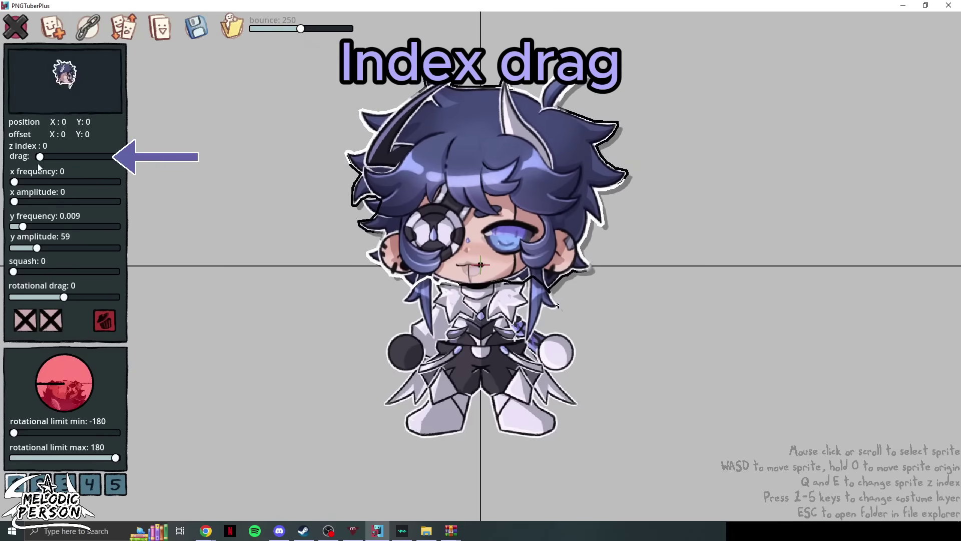
drag(39, 157, 67, 157)
click(242, 224)
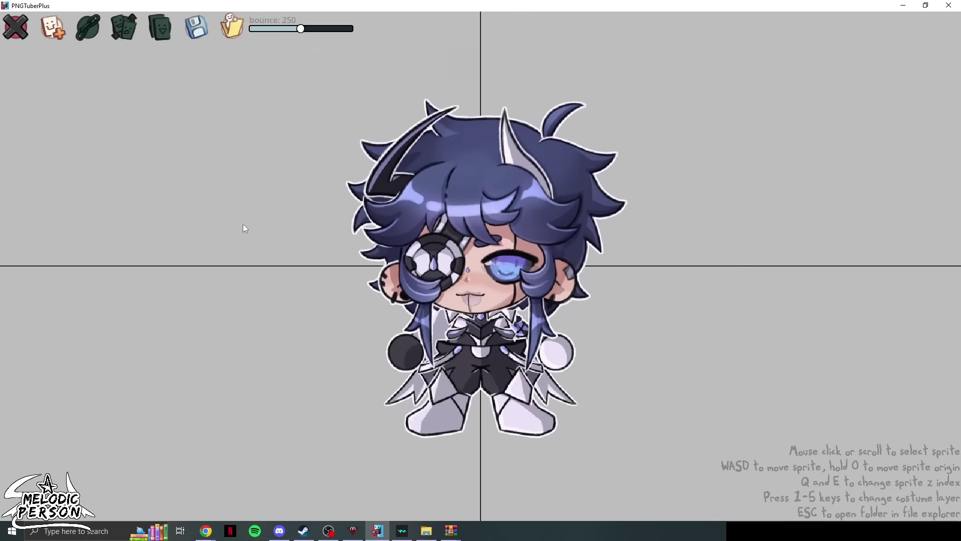
click(572, 212)
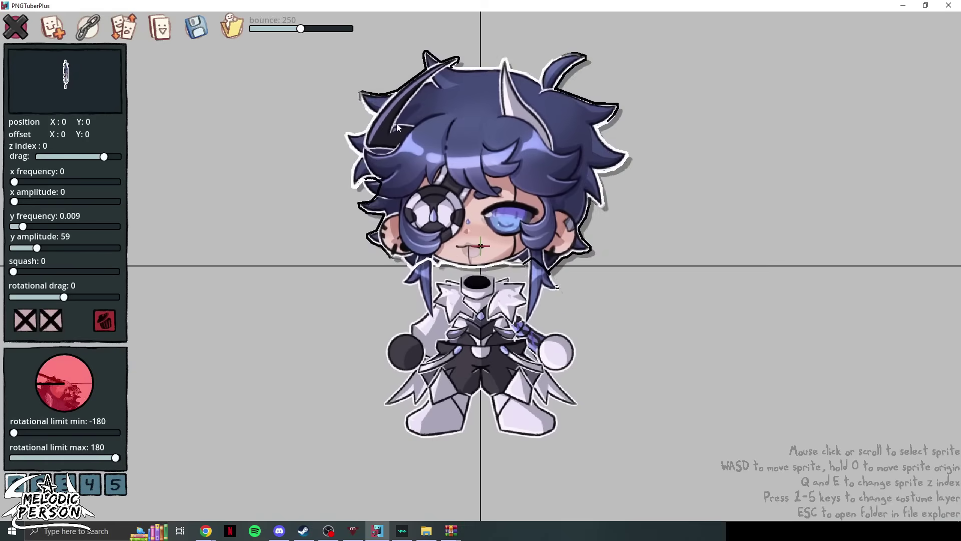
- Reset the head sprite's drag to its minimum and set the head's rotational drag to 12
drag(104, 157, 35, 160)
scroll(254, 147, down, 1)
drag(64, 297, 70, 298)
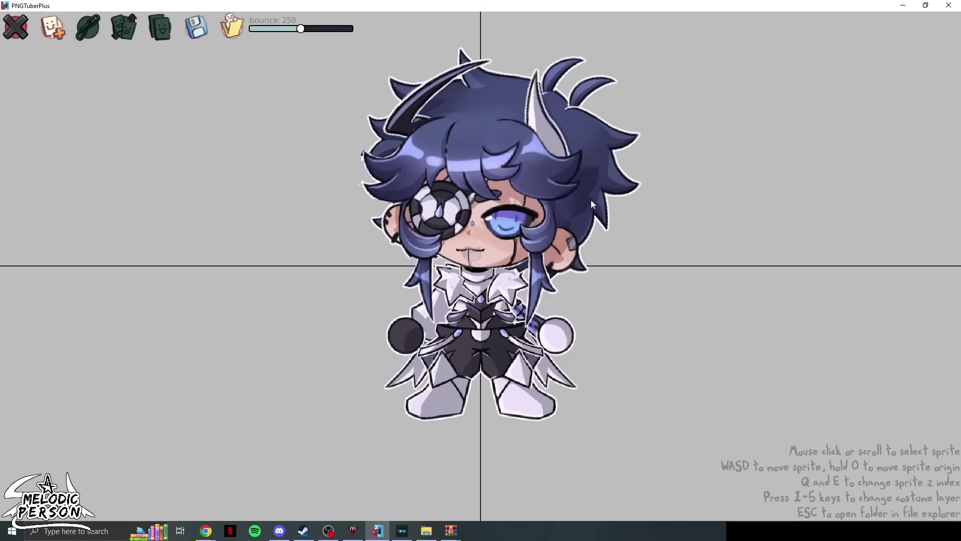
click(549, 291)
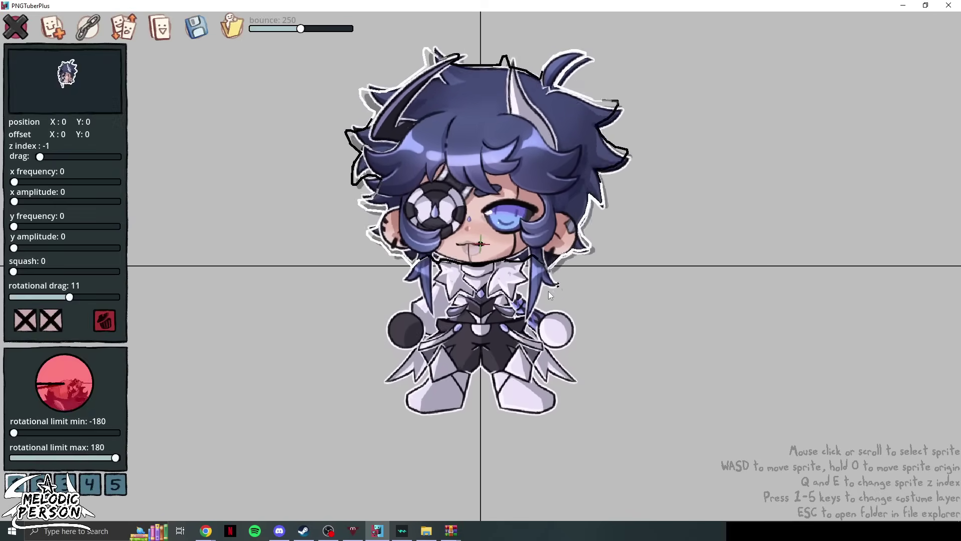
scroll(351, 200, down, 3)
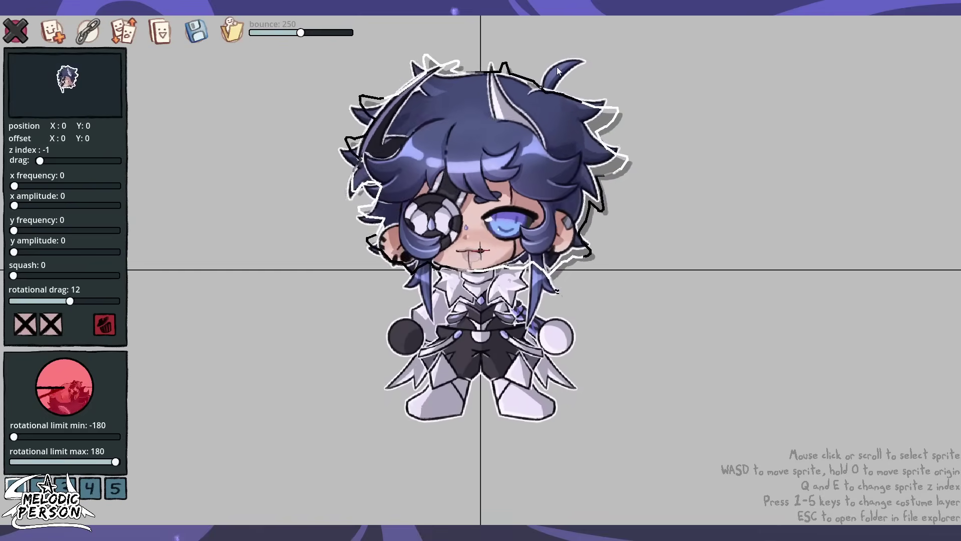
- Set the rotational drag of the curled hair tuft atop the head to 12, and deselect it to preview
click(574, 79)
click(574, 80)
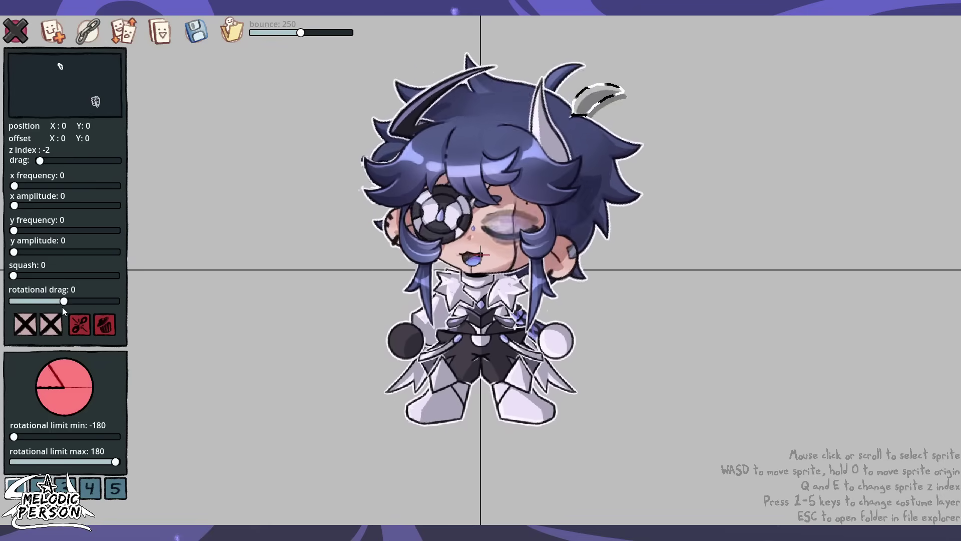
drag(69, 305, 108, 302)
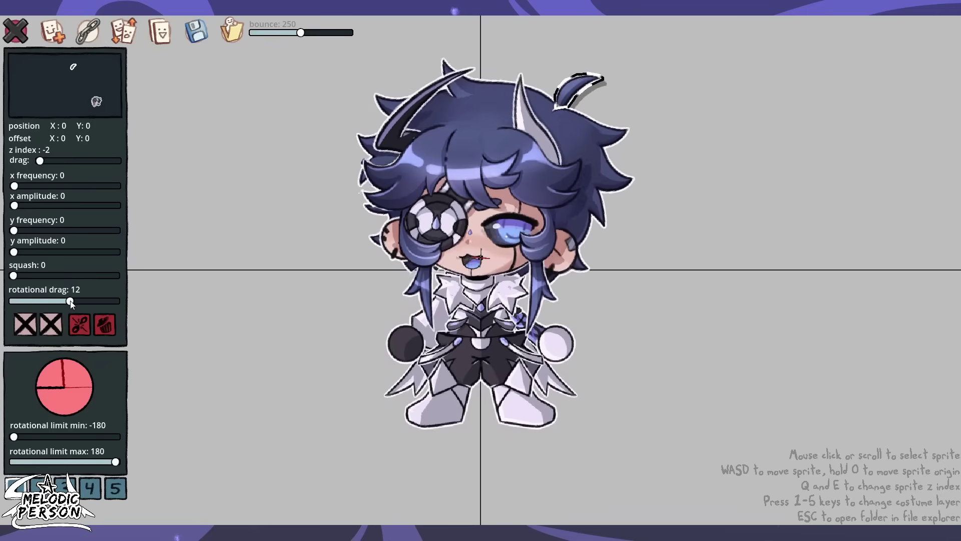
click(299, 341)
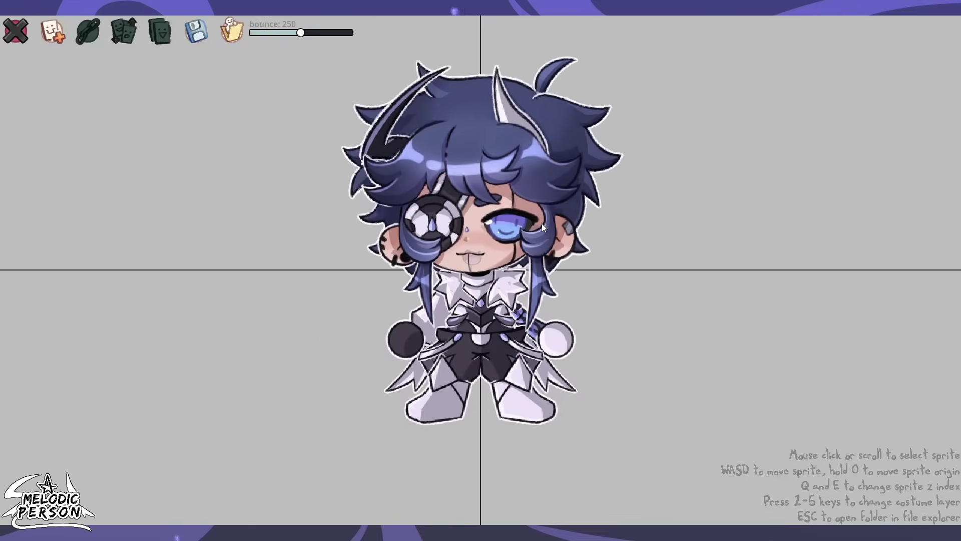